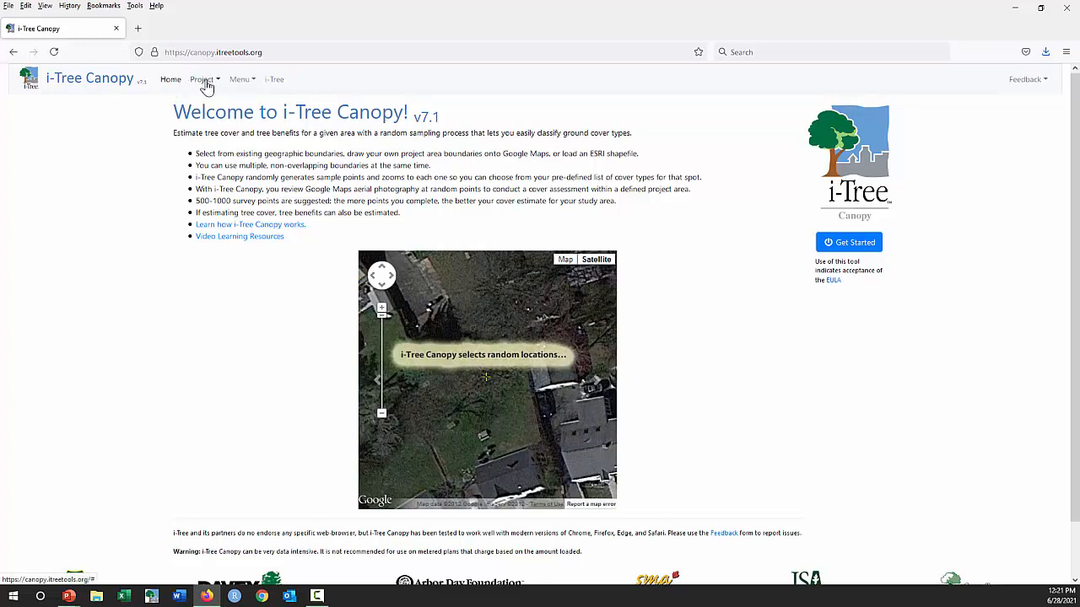
{"action": "left_click", "coordinate": [202, 81]}
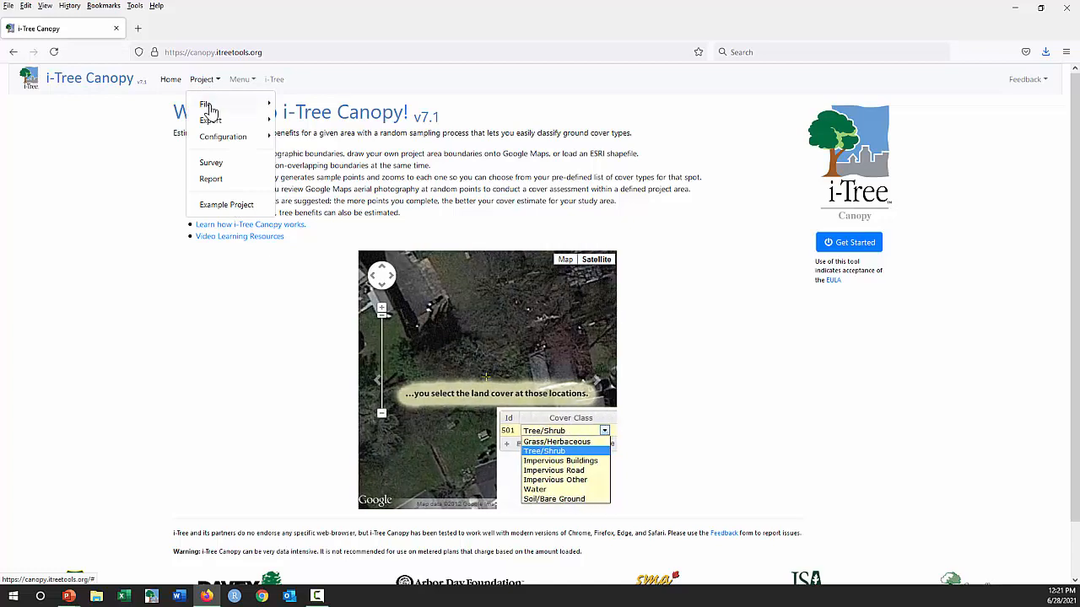
{"action": "mouse_move", "coordinate": [209, 108]}
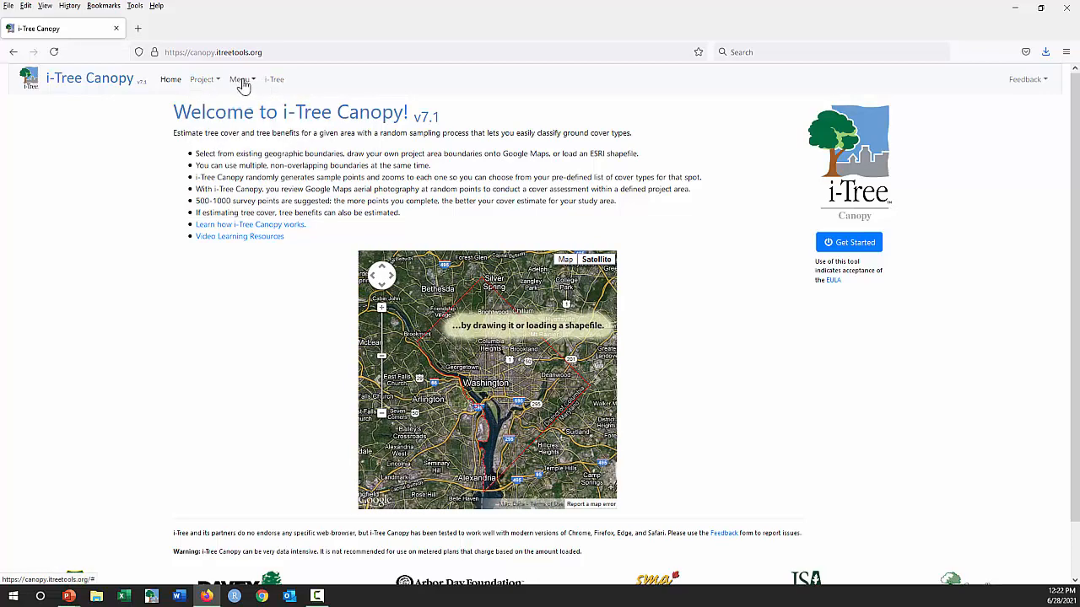
{"action": "mouse_move", "coordinate": [255, 85]}
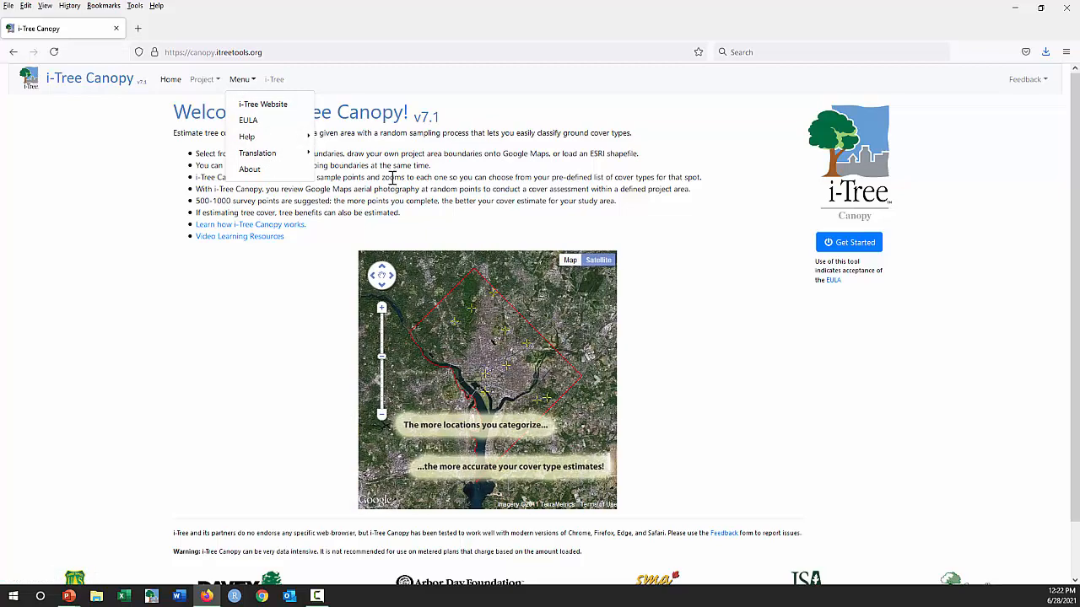
{"action": "left_click", "coordinate": [393, 178]}
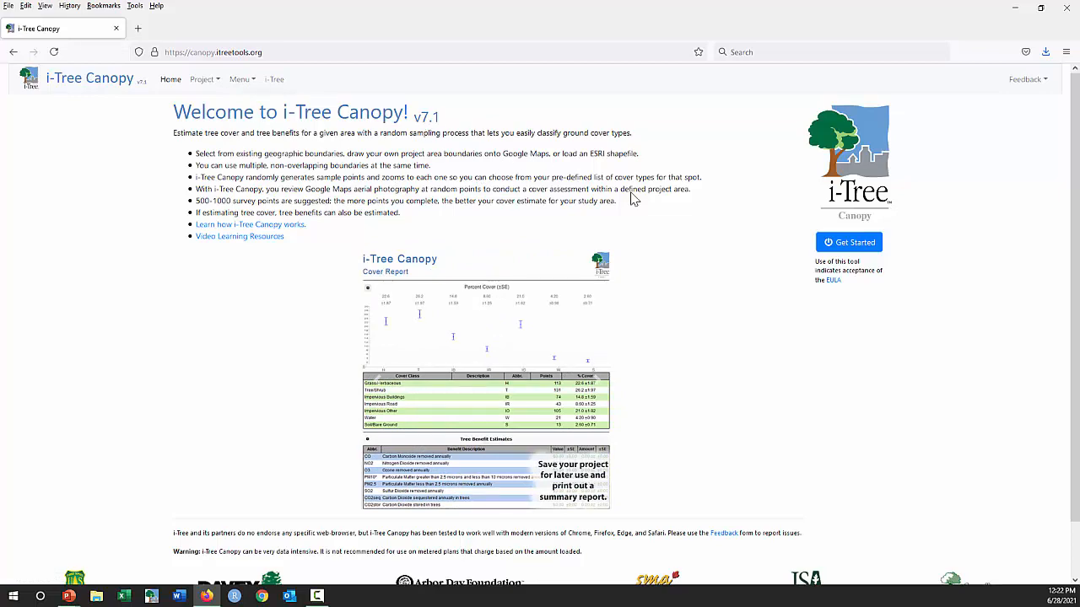
- Start a new canopy project and locate Philadelphia, PA on the map
{"action": "left_click", "coordinate": [848, 245]}
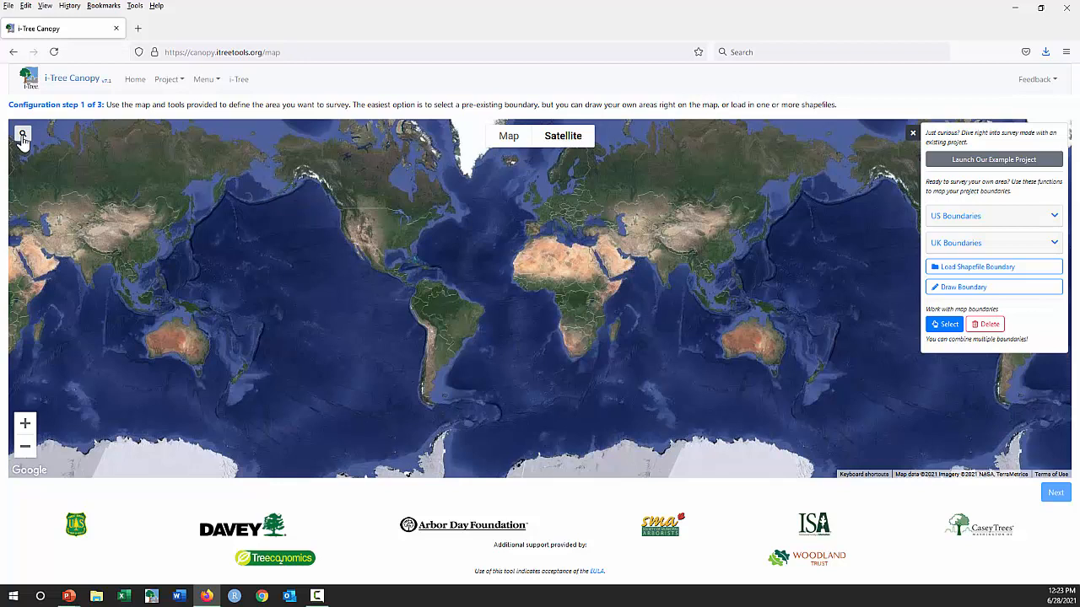
{"action": "left_click", "coordinate": [23, 136]}
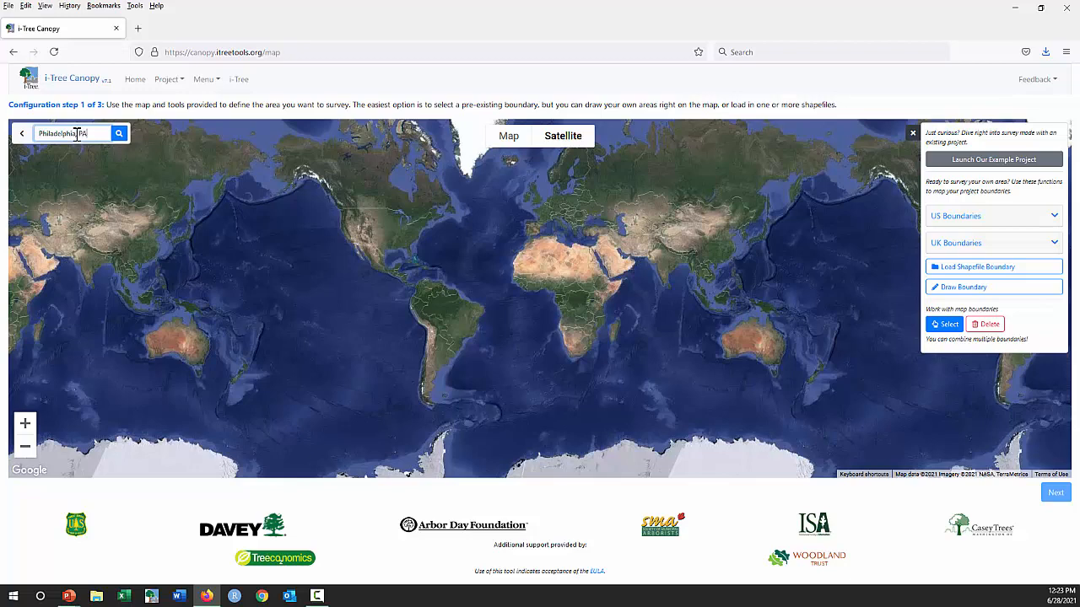
{"action": "key", "text": "Return"}
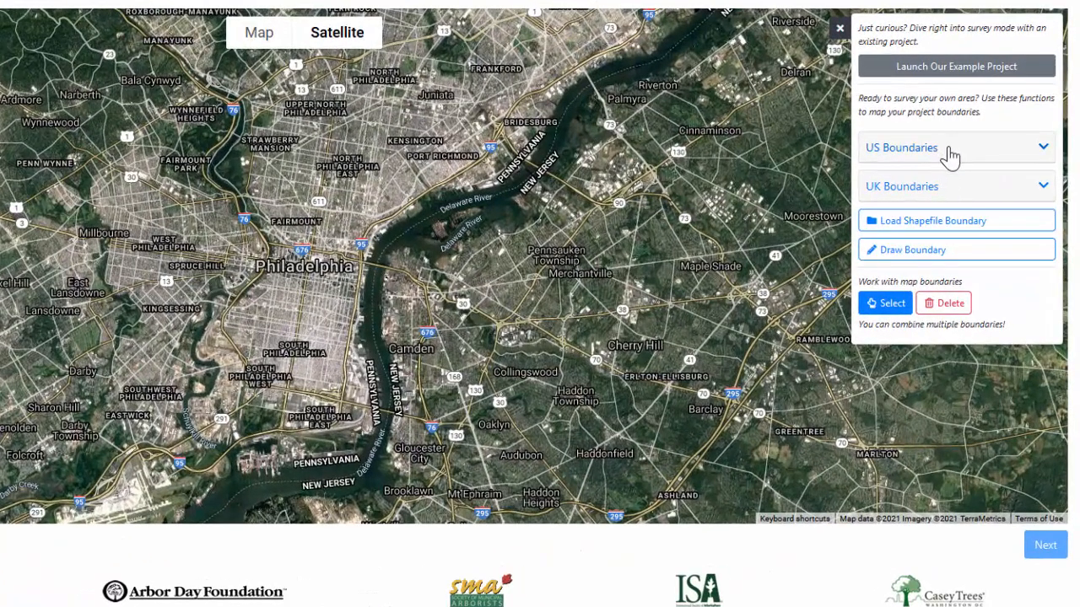
- Show the US Census Places boundary layer on the map around Philadelphia
{"action": "left_click", "coordinate": [951, 156]}
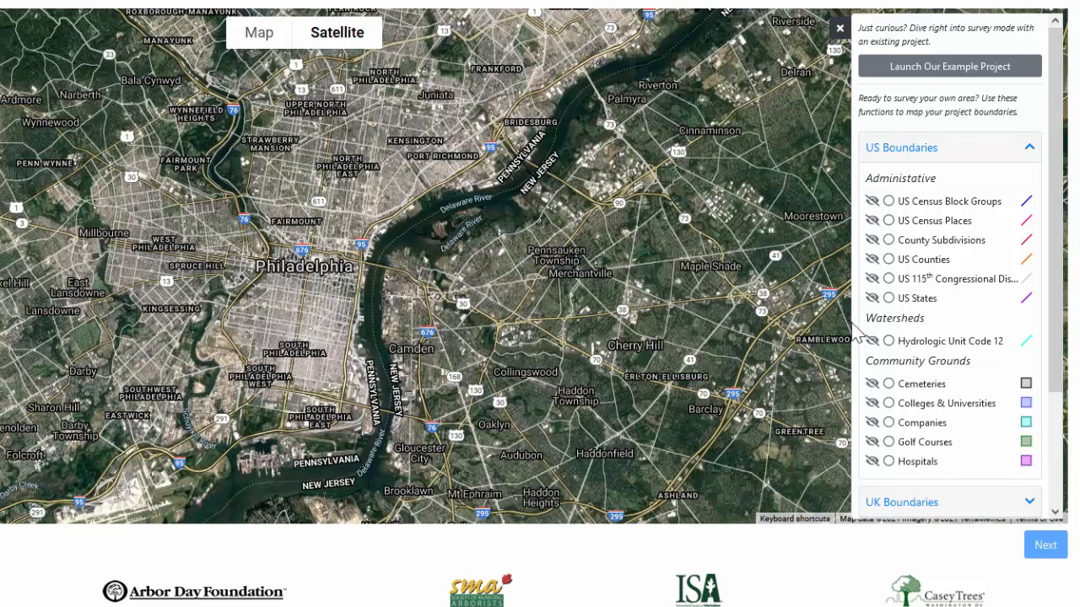
{"action": "left_click", "coordinate": [873, 224]}
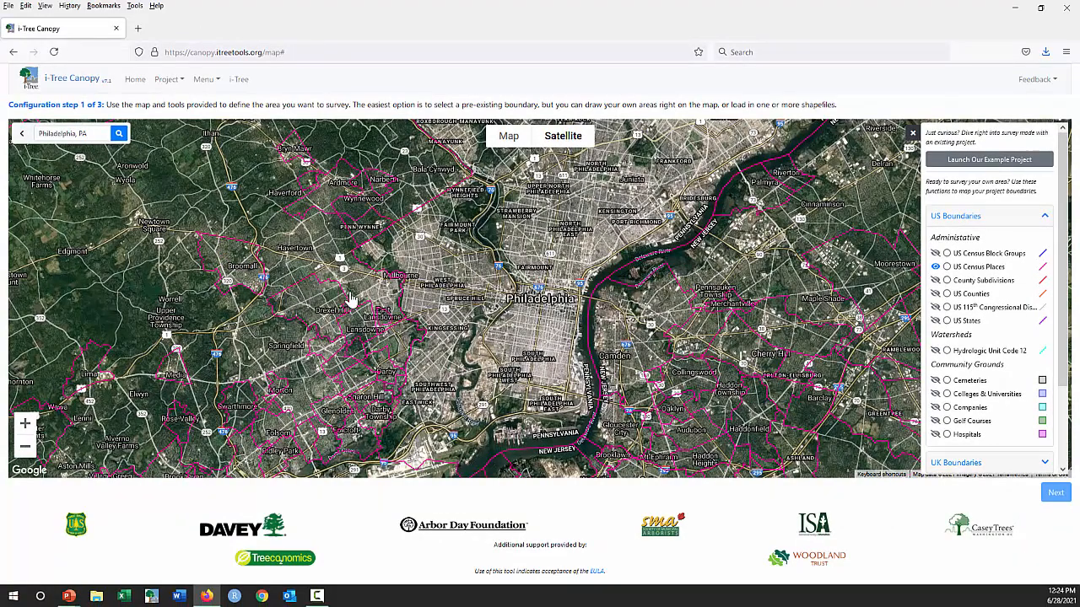
{"action": "scroll", "coordinate": [510, 268], "scroll_direction": "down", "scroll_amount": 1}
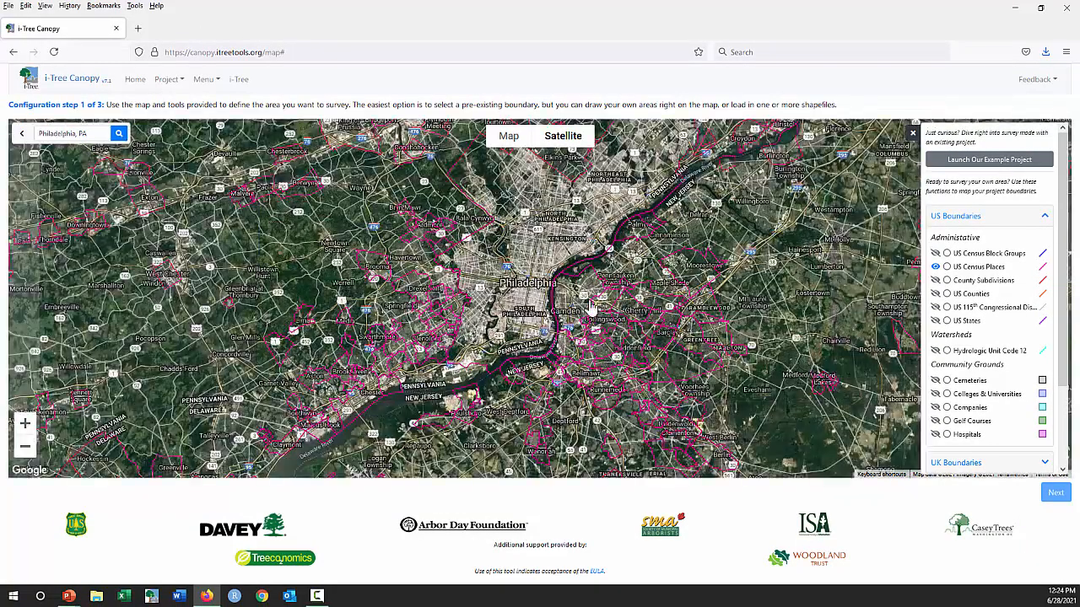
{"action": "left_click_drag", "start_coordinate": [628, 194], "coordinate": [630, 244]}
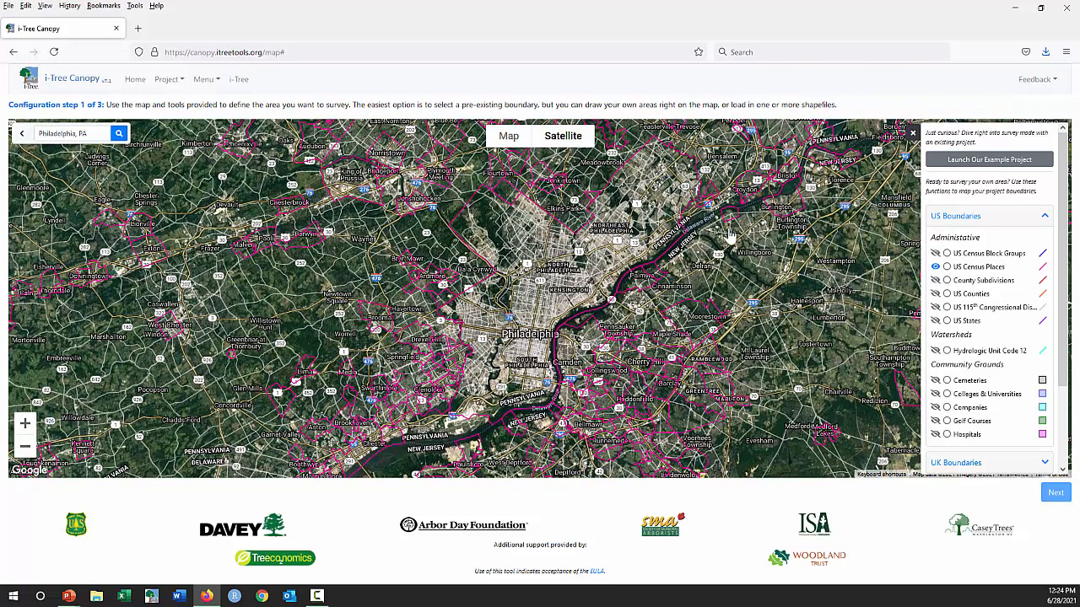
- Make US Census Places the active layer and select the Philadelphia, Camden and Chester boundaries as project areas
{"action": "left_click", "coordinate": [947, 267]}
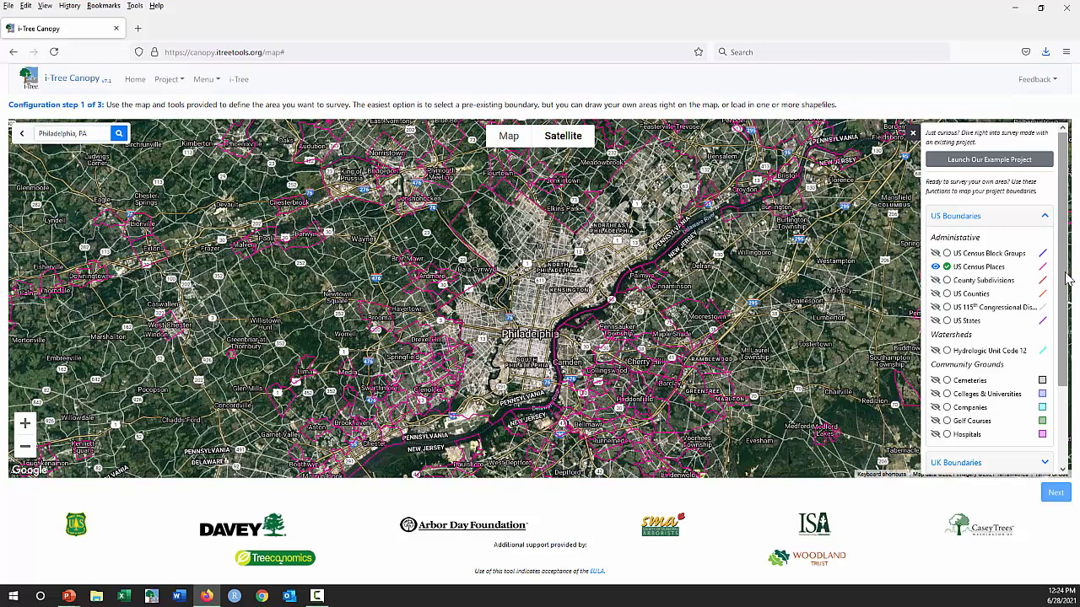
{"action": "left_click_drag", "start_coordinate": [1067, 278], "coordinate": [1068, 356]}
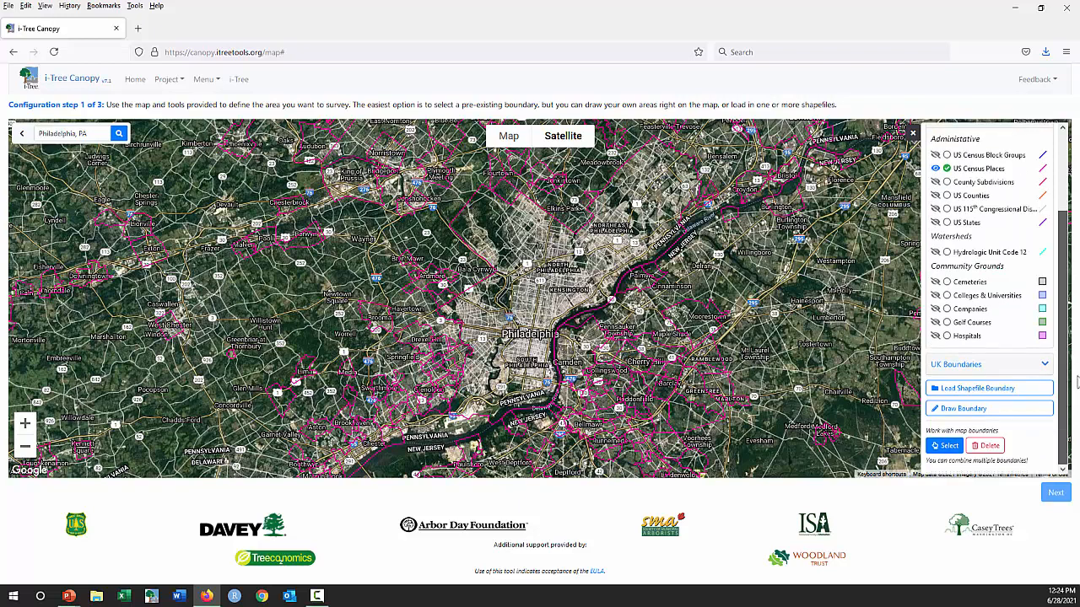
{"action": "left_click", "coordinate": [945, 449]}
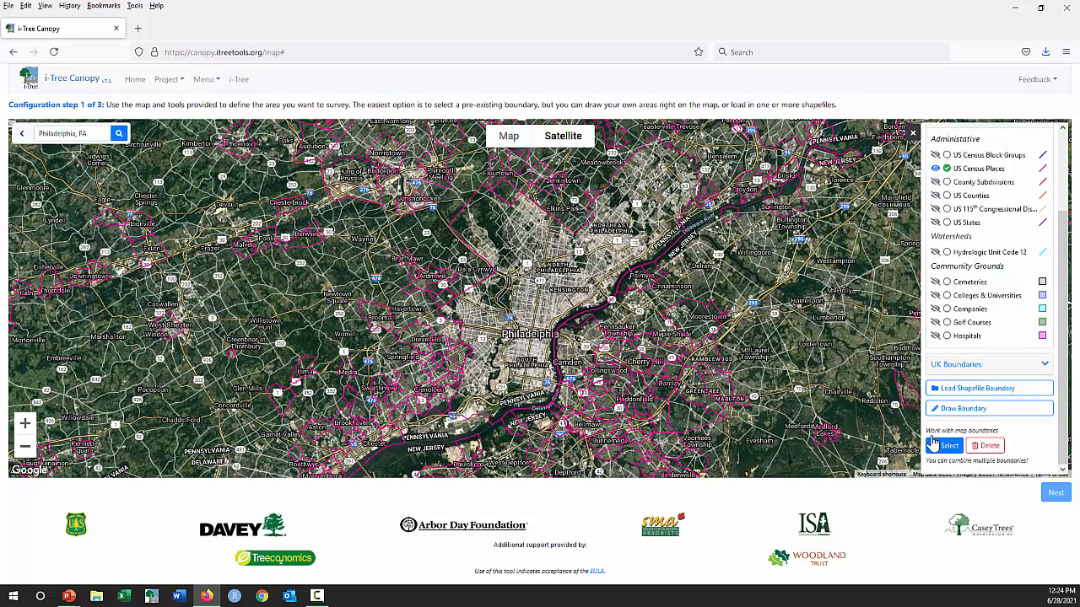
{"action": "left_click", "coordinate": [522, 305]}
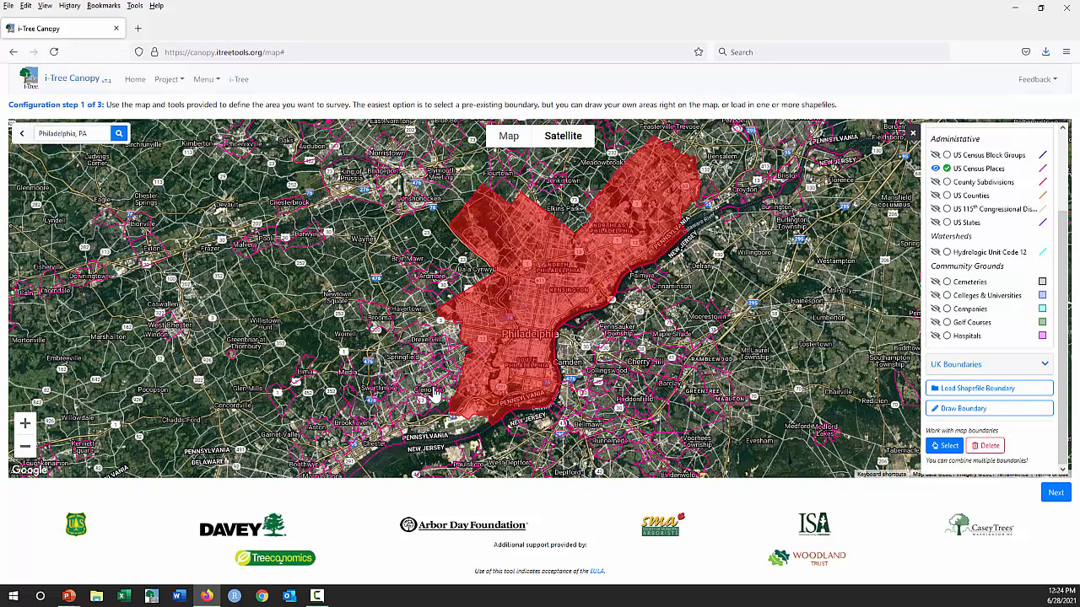
{"action": "left_click", "coordinate": [576, 346]}
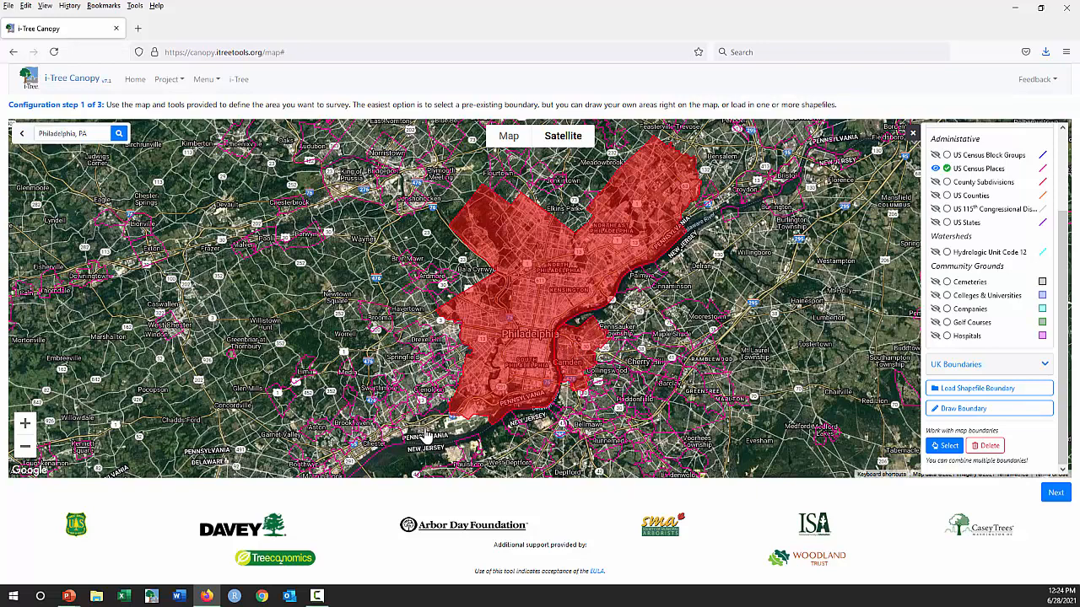
{"action": "left_click", "coordinate": [363, 463]}
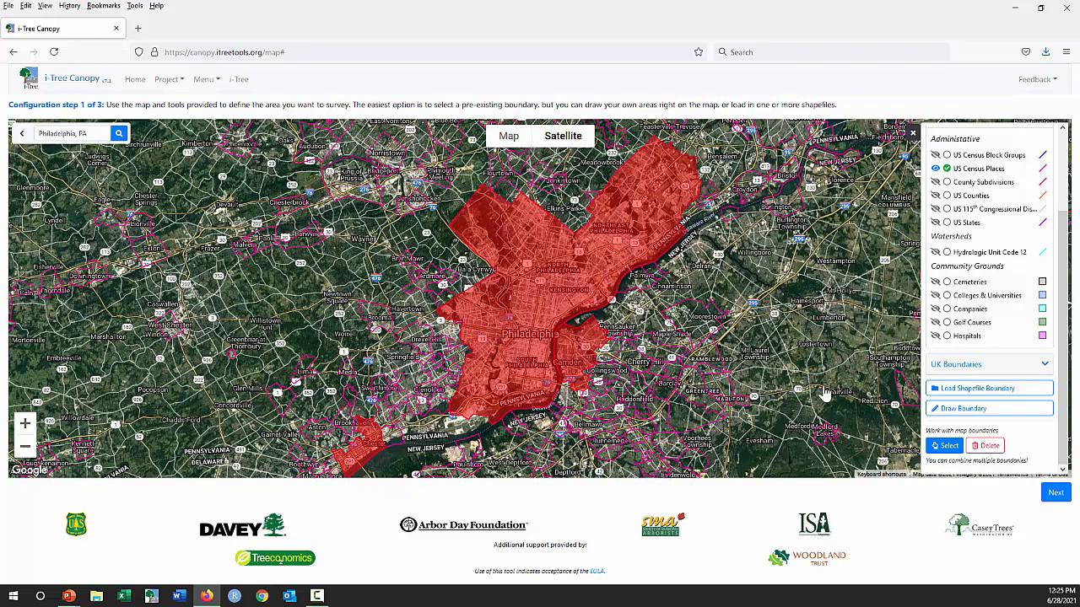
- Delete the Camden and Chester boundaries from the selected project areas
{"action": "left_click", "coordinate": [988, 448]}
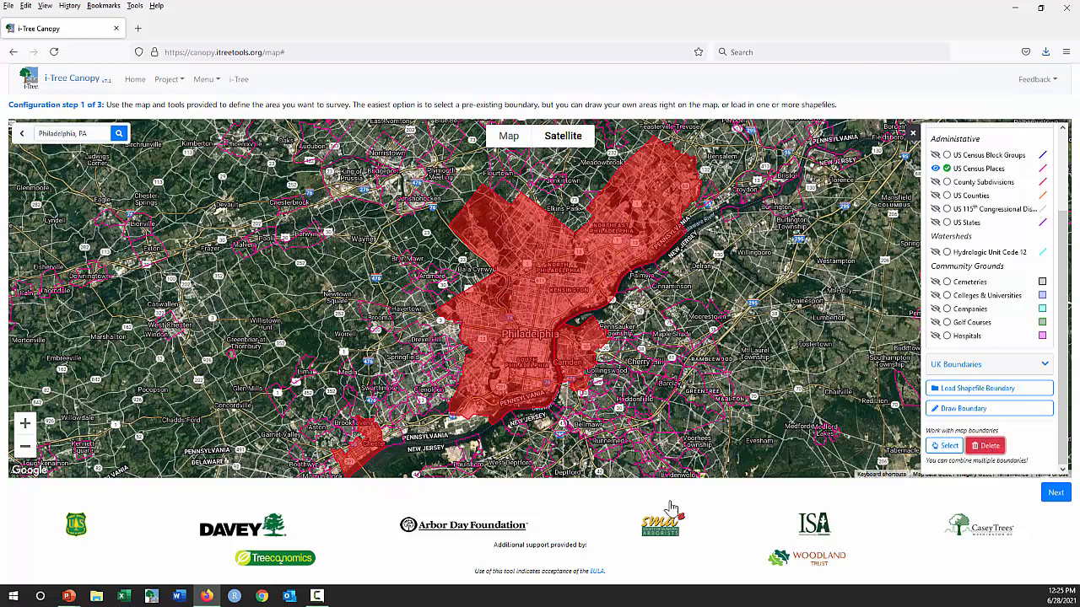
{"action": "left_click", "coordinate": [568, 357]}
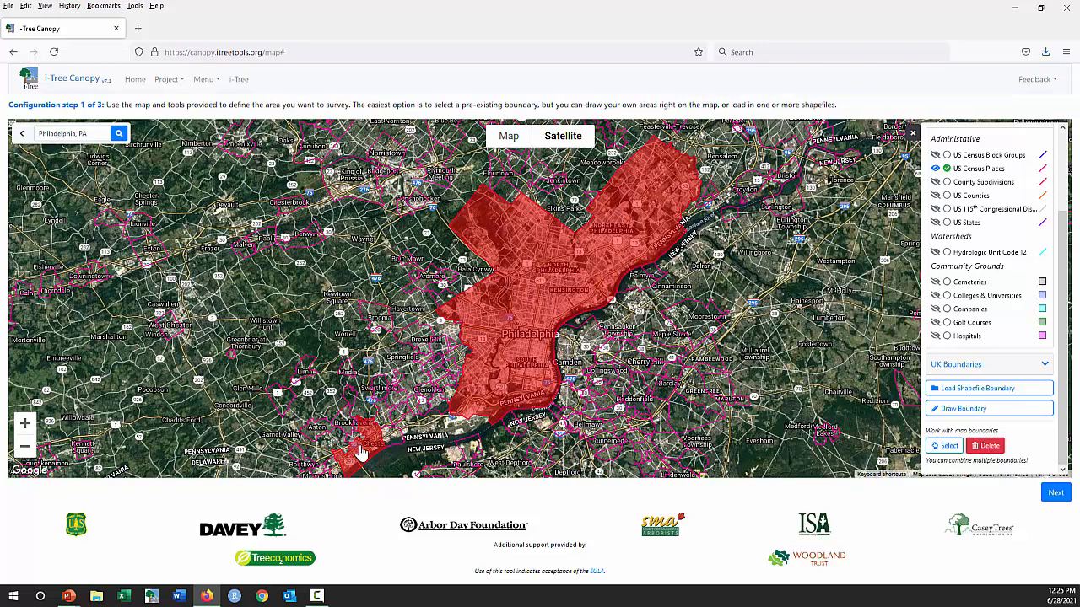
{"action": "left_click", "coordinate": [356, 447]}
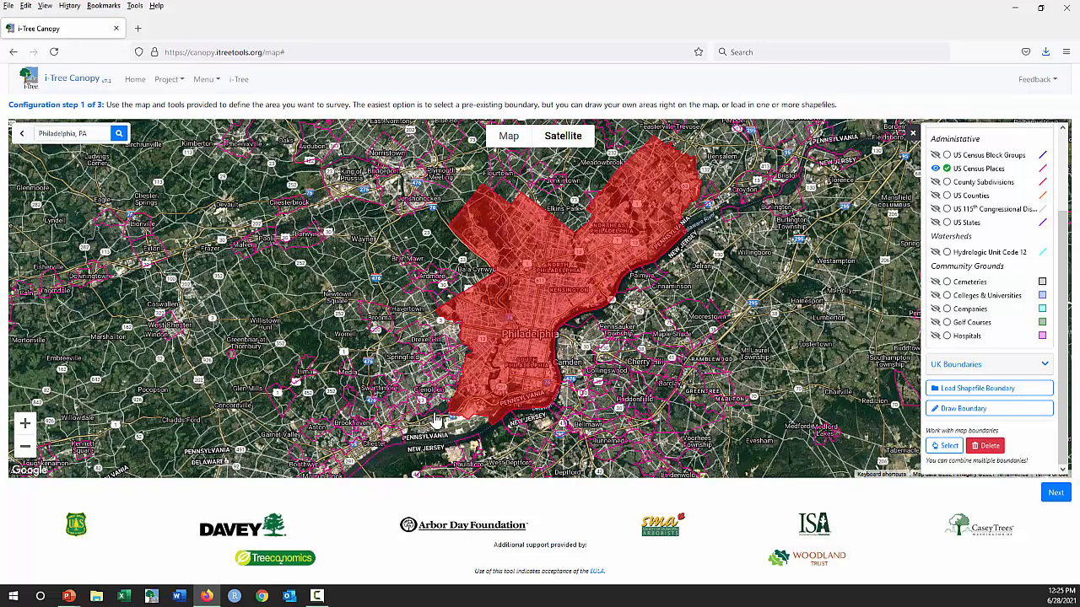
- Hide the US Census Places layer and delete the Philadelphia boundary from the map
{"action": "left_click", "coordinate": [935, 169]}
{"action": "left_click", "coordinate": [934, 169]}
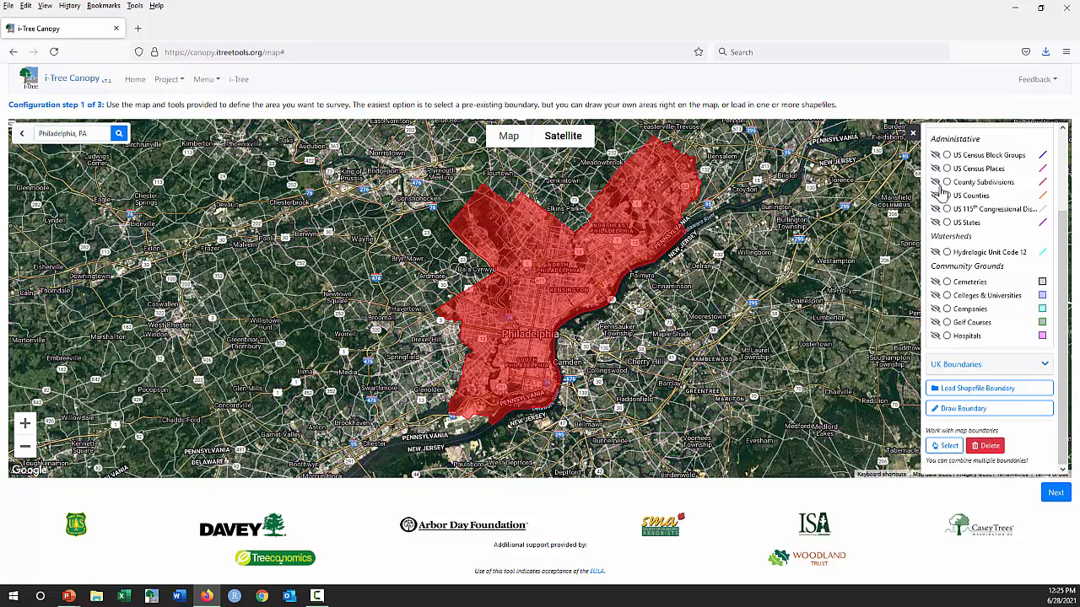
{"action": "left_click", "coordinate": [541, 281]}
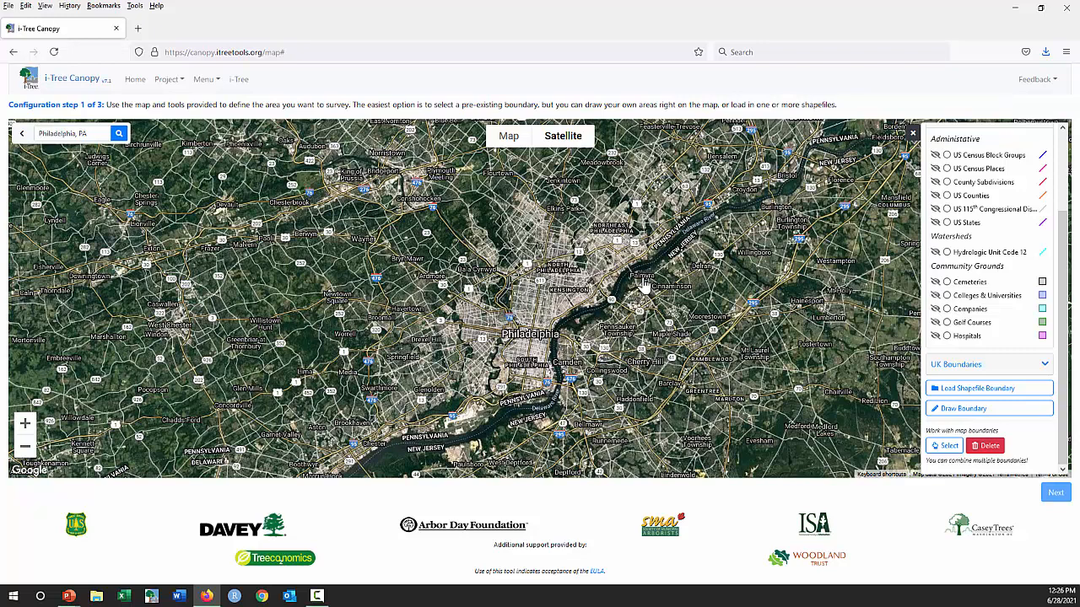
- Load the Cairo boundary from the shapefile Cairo_EG.shp with the projection file Cairo_EG.prj
{"action": "left_click", "coordinate": [956, 390]}
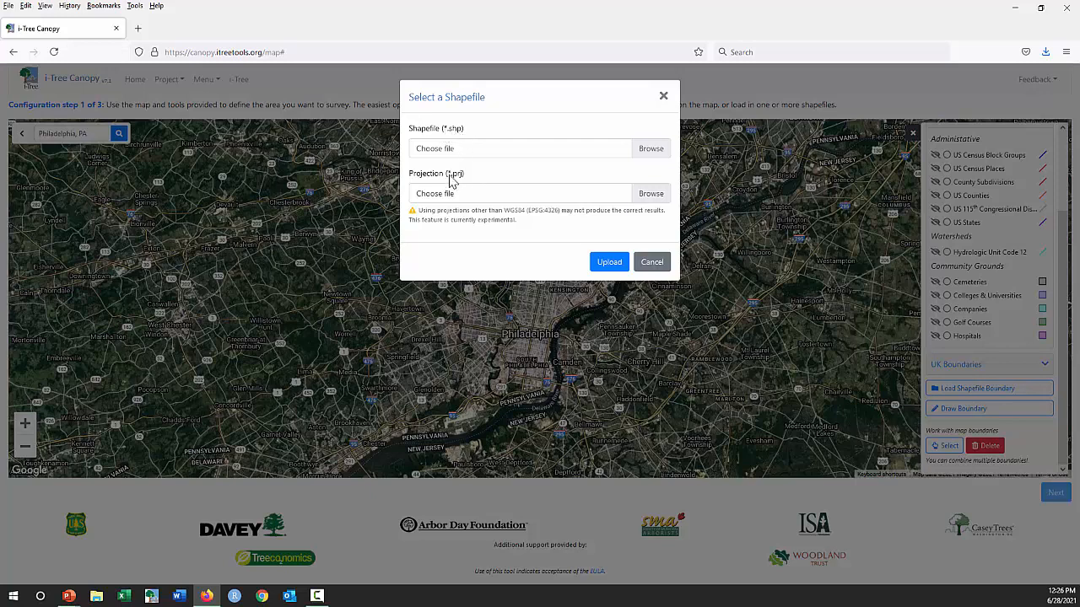
{"action": "left_click", "coordinate": [656, 155]}
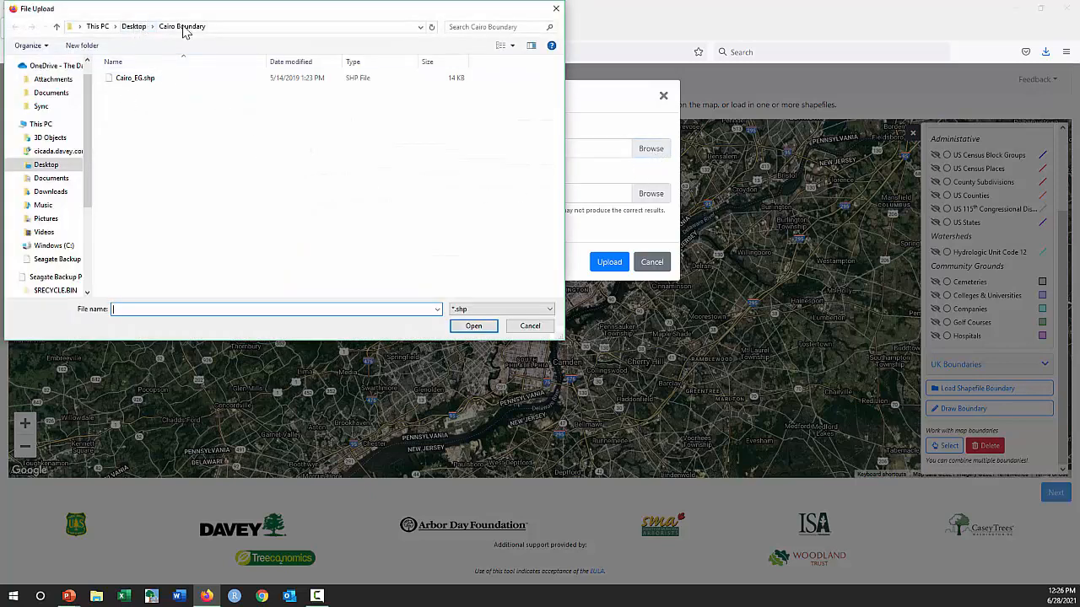
{"action": "left_click", "coordinate": [149, 84]}
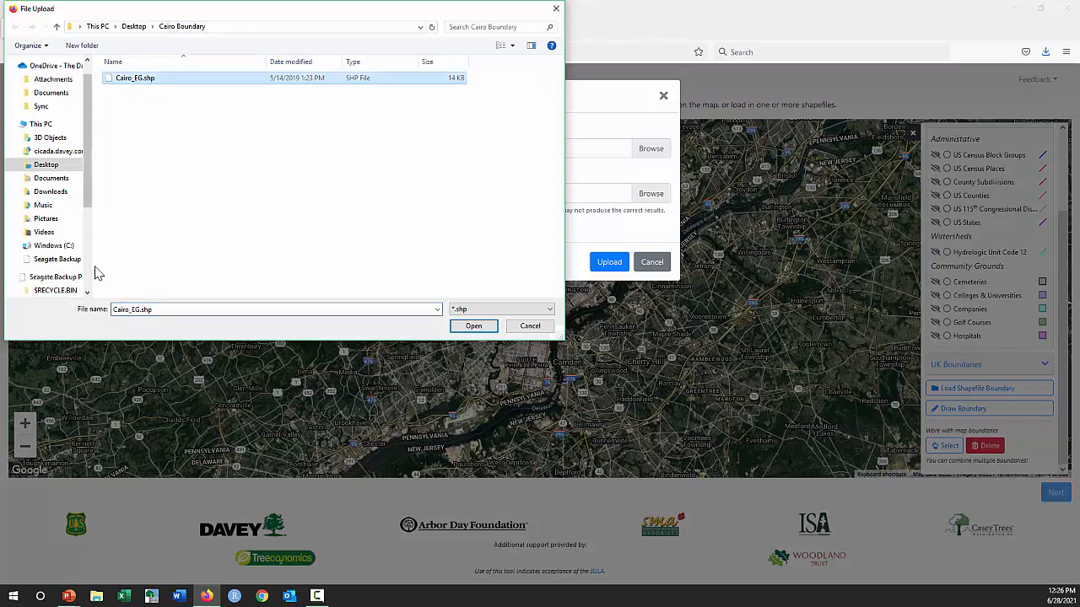
{"action": "left_click", "coordinate": [473, 327]}
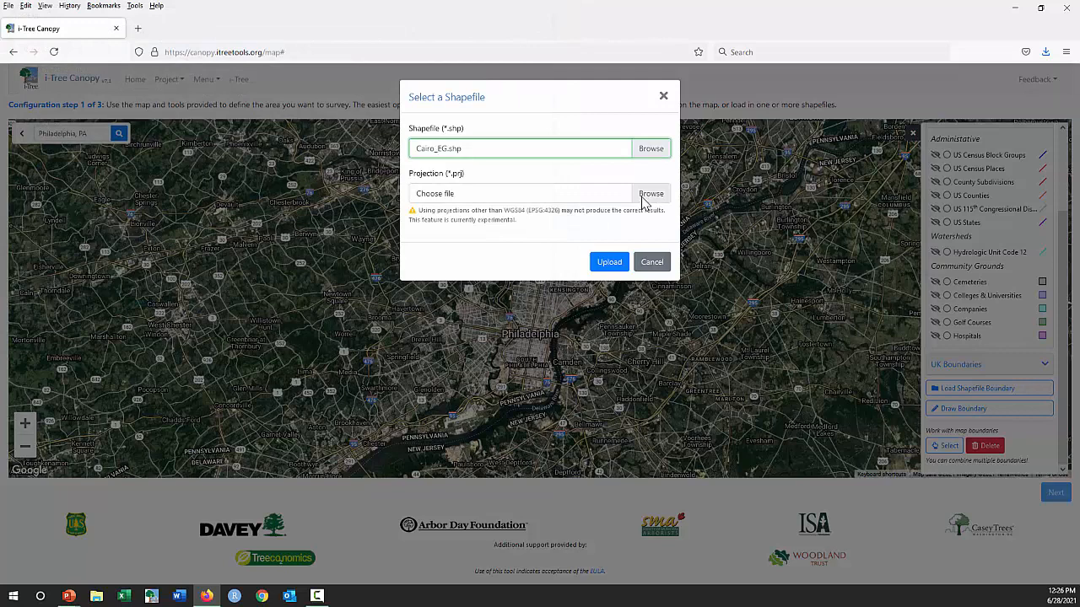
{"action": "left_click", "coordinate": [649, 194]}
{"action": "left_click", "coordinate": [138, 84]}
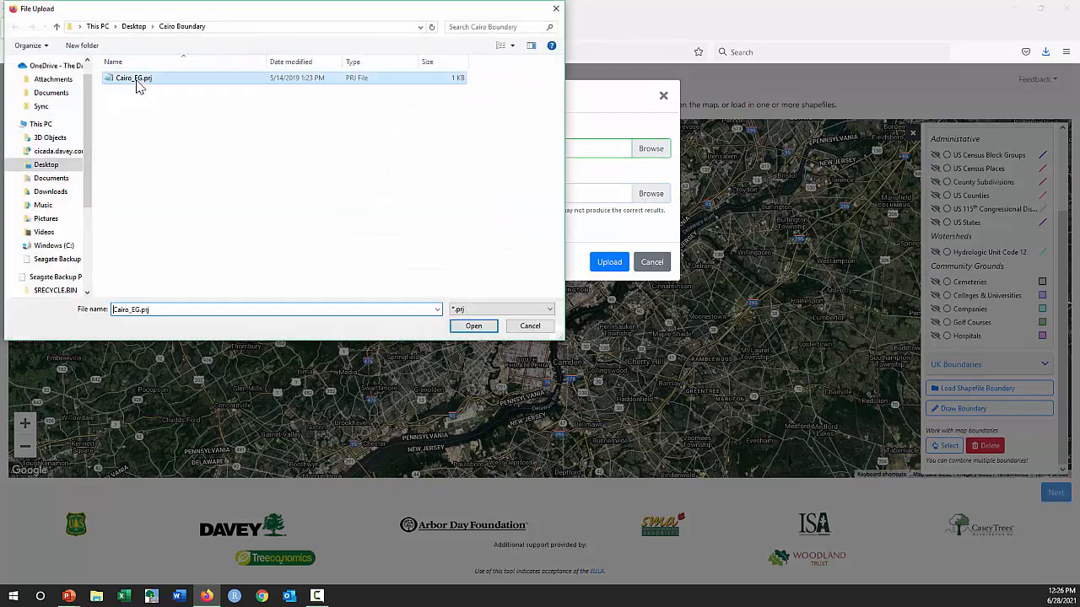
{"action": "left_click", "coordinate": [473, 325]}
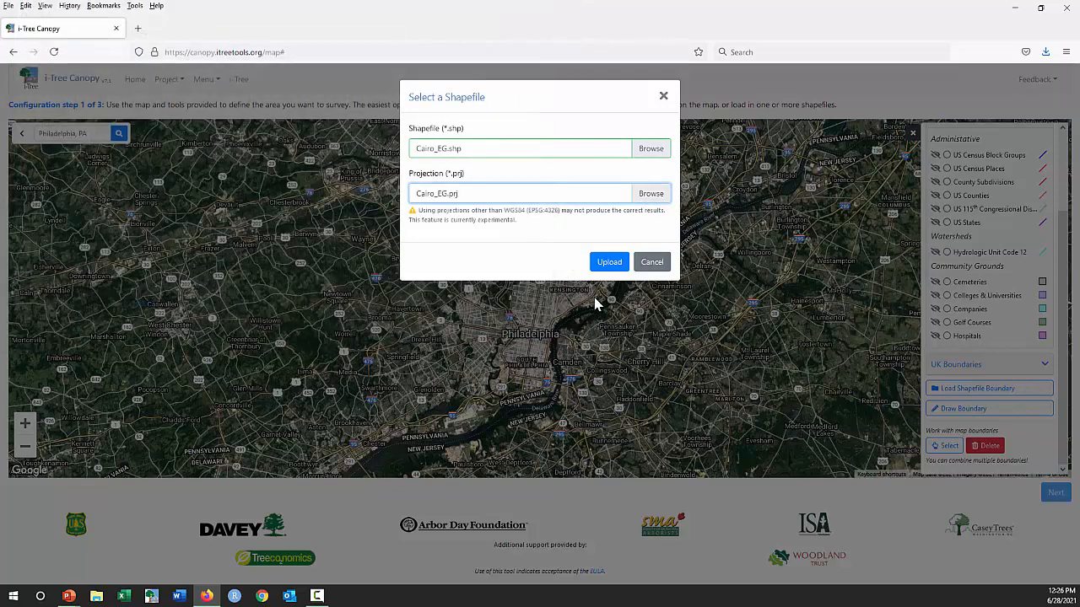
{"action": "left_click", "coordinate": [609, 261]}
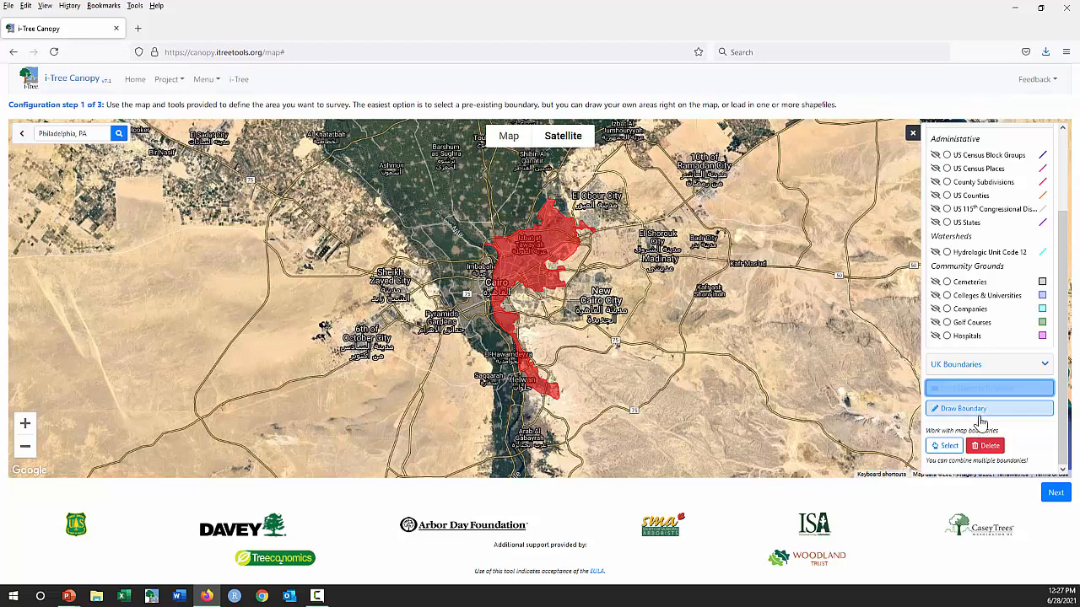
- Delete the loaded Cairo boundary from the map
{"action": "left_click", "coordinate": [987, 447]}
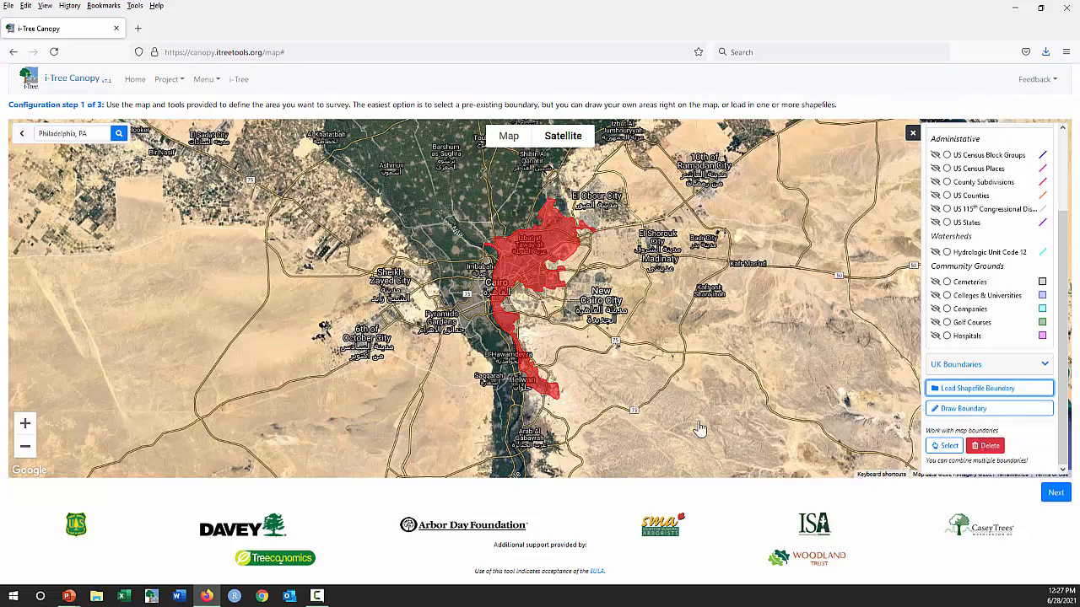
{"action": "left_click", "coordinate": [518, 276]}
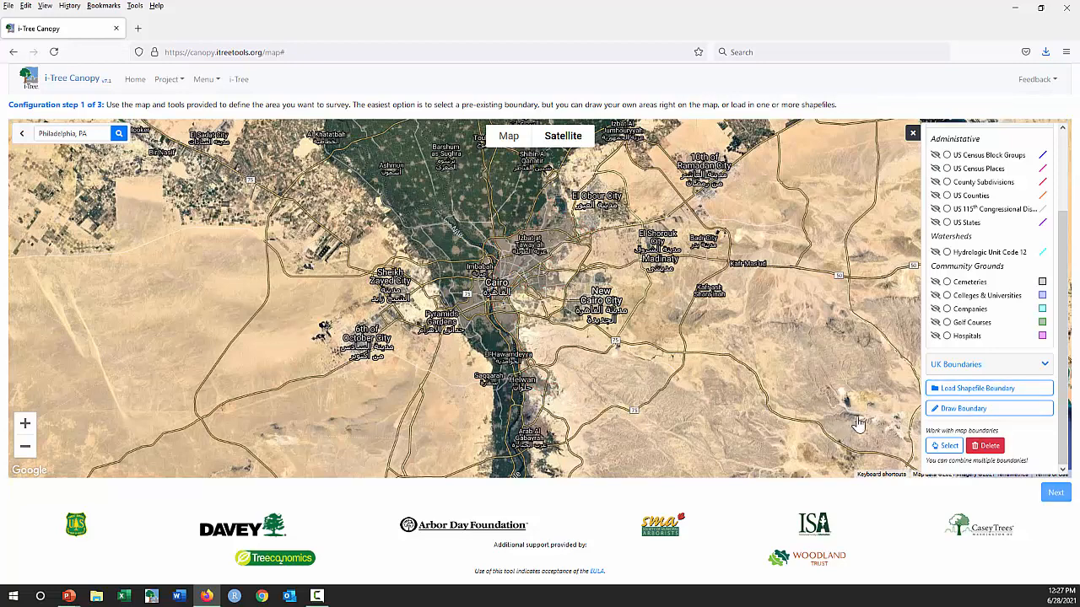
- Activate boundary drawing and bring the map to the blocks around Cecil B Moore Ave in Philadelphia, PA
{"action": "left_click", "coordinate": [978, 413]}
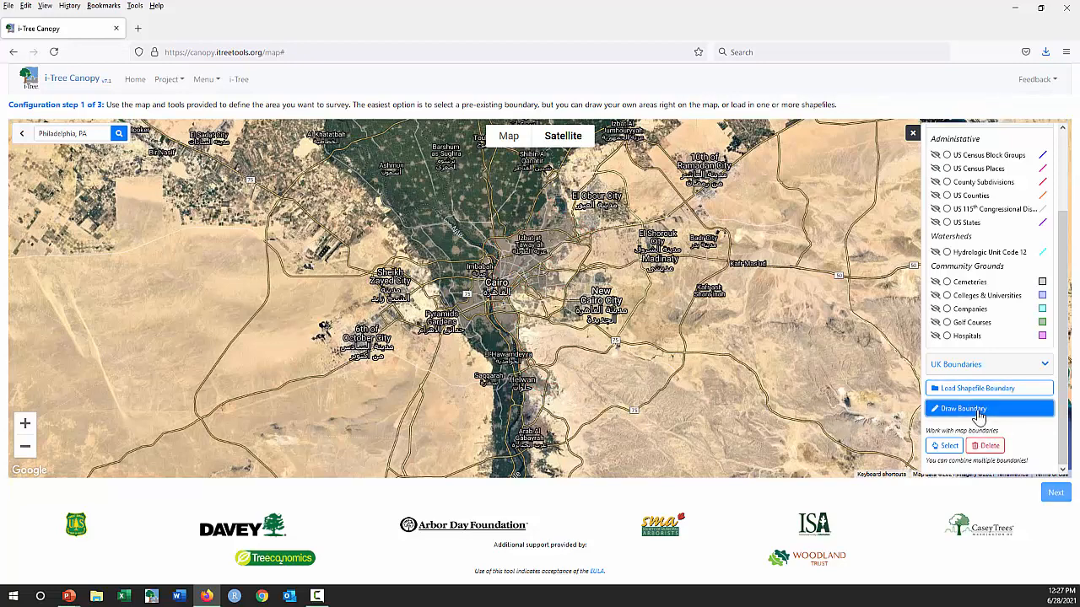
{"action": "left_click", "coordinate": [119, 136]}
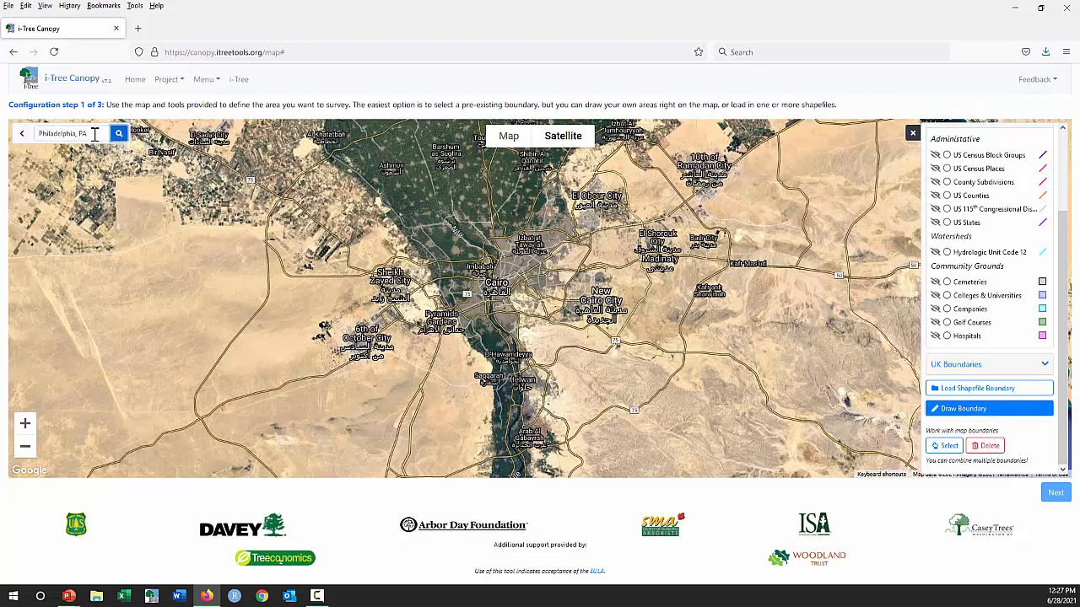
{"action": "left_click", "coordinate": [119, 133]}
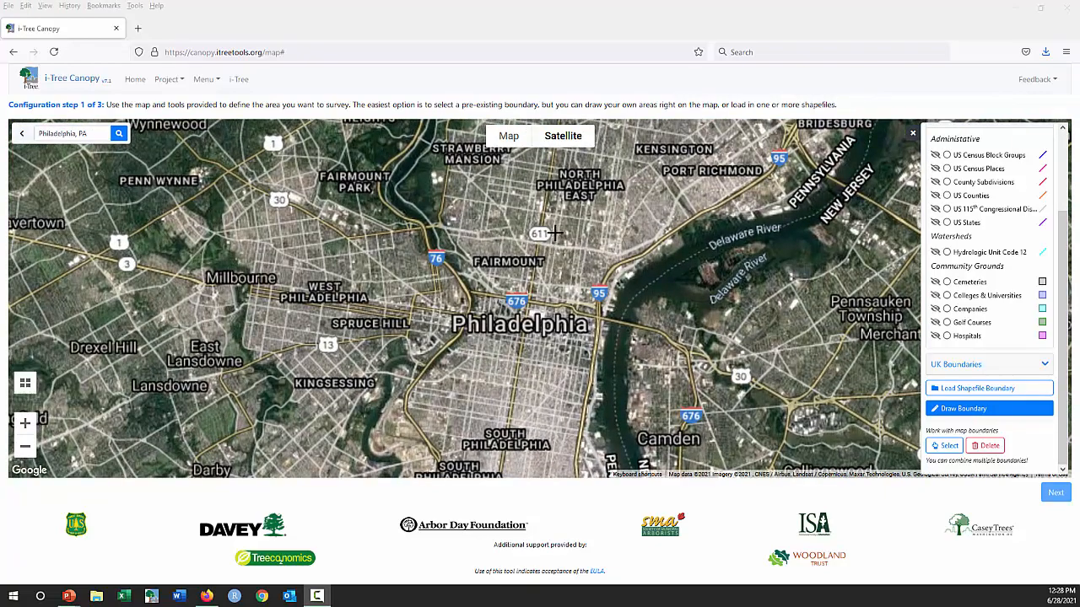
{"action": "scroll", "coordinate": [557, 233], "scroll_direction": "up", "scroll_amount": 1}
{"action": "left_click_drag", "start_coordinate": [557, 205], "coordinate": [580, 348]}
{"action": "scroll", "coordinate": [559, 246], "scroll_direction": "up", "scroll_amount": 1}
{"action": "scroll", "coordinate": [552, 351], "scroll_direction": "up", "scroll_amount": 1}
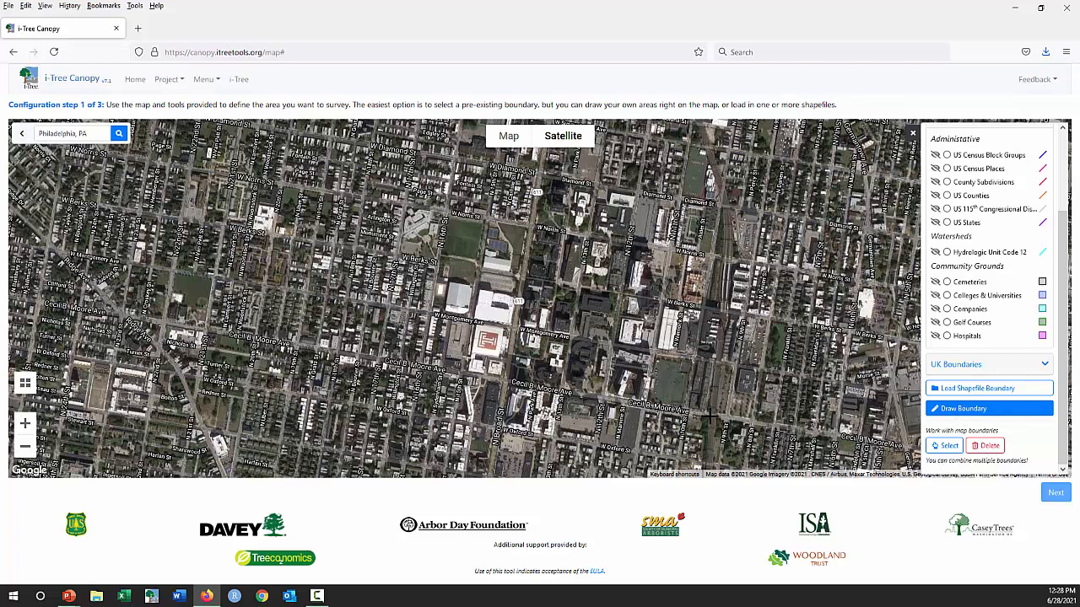
{"action": "left_click_drag", "start_coordinate": [698, 414], "coordinate": [713, 367]}
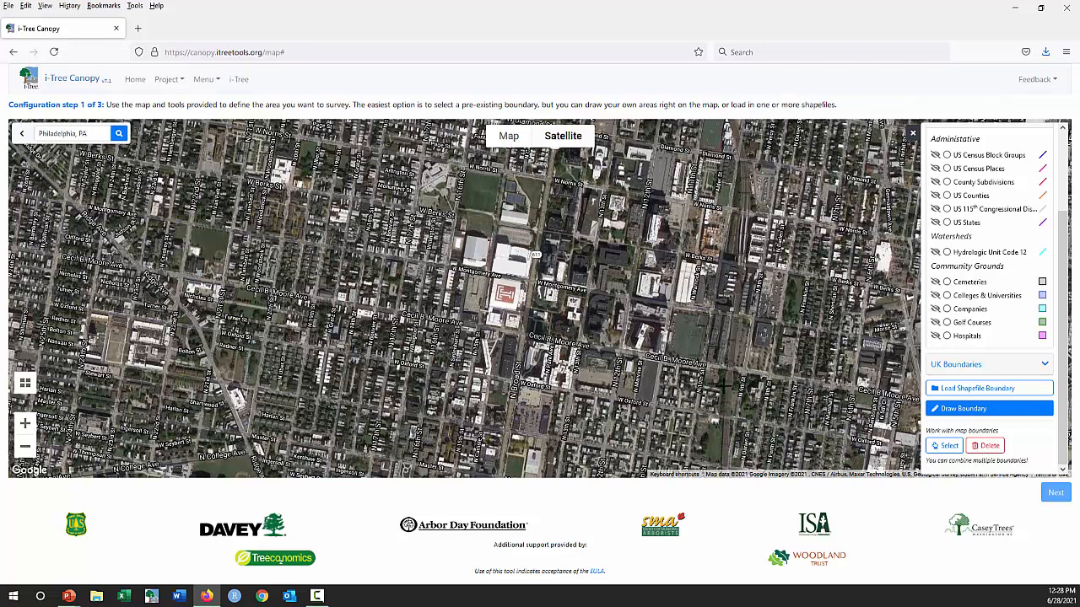
- Trace the survey area's southern edge westward along Cecil B Moore Ave, with a section dropping down to W Oxford St
{"action": "left_click", "coordinate": [730, 371]}
{"action": "left_click", "coordinate": [581, 346]}
{"action": "left_click", "coordinate": [471, 372]}
{"action": "left_click", "coordinate": [478, 326]}
{"action": "left_click_drag", "start_coordinate": [478, 230], "coordinate": [418, 332]}
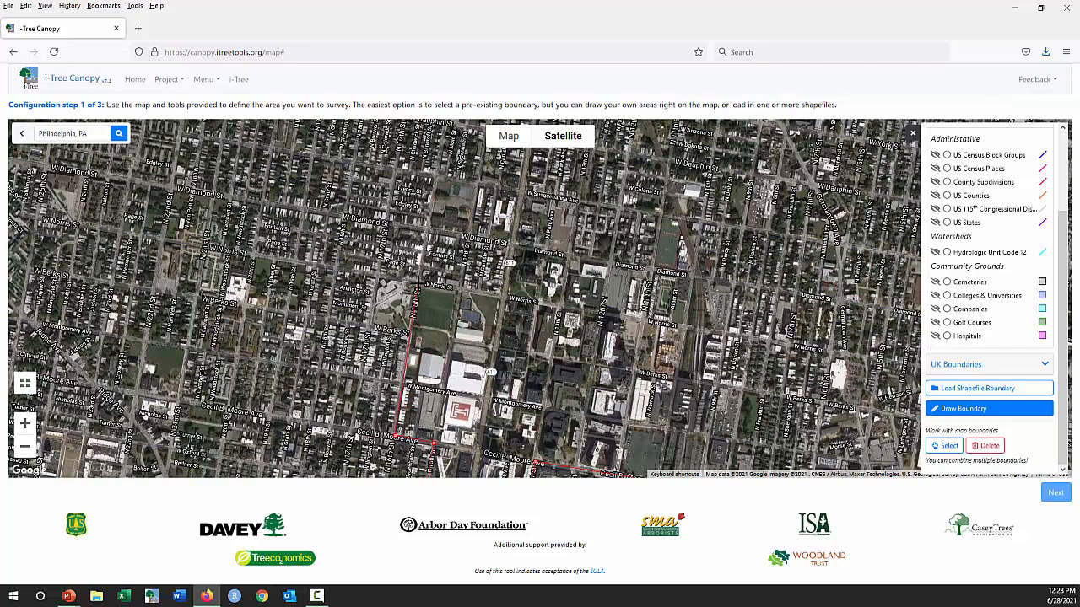
- Extend the boundary north to W Norris St, east to Broad Street, and up and across along W Susquehanna Ave
{"action": "left_click", "coordinate": [419, 284]}
{"action": "left_click", "coordinate": [505, 297]}
{"action": "left_click", "coordinate": [523, 192]}
{"action": "left_click", "coordinate": [683, 218]}
{"action": "mouse_move", "coordinate": [522, 194]}
{"action": "left_mouse_down"}
{"action": "mouse_move", "coordinate": [549, 230]}
{"action": "mouse_move", "coordinate": [557, 268]}
{"action": "mouse_move", "coordinate": [523, 195]}
{"action": "left_mouse_up"}
{"action": "mouse_move", "coordinate": [683, 221]}
{"action": "left_mouse_down"}
{"action": "mouse_move", "coordinate": [654, 255]}
{"action": "mouse_move", "coordinate": [682, 219]}
{"action": "left_mouse_up"}
- Trace the eastern edge south along the rail line and close the polygon at its starting point on Cecil B Moore Ave
{"action": "left_click", "coordinate": [694, 263]}
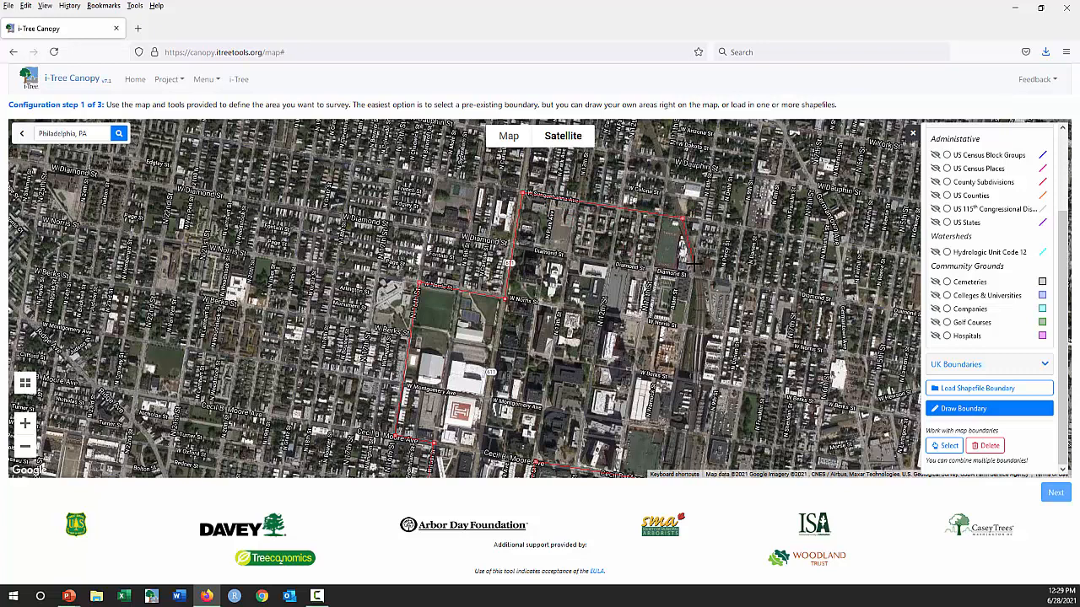
{"action": "left_click", "coordinate": [701, 319]}
{"action": "left_click", "coordinate": [698, 380]}
{"action": "left_click_drag", "start_coordinate": [687, 458], "coordinate": [717, 298]}
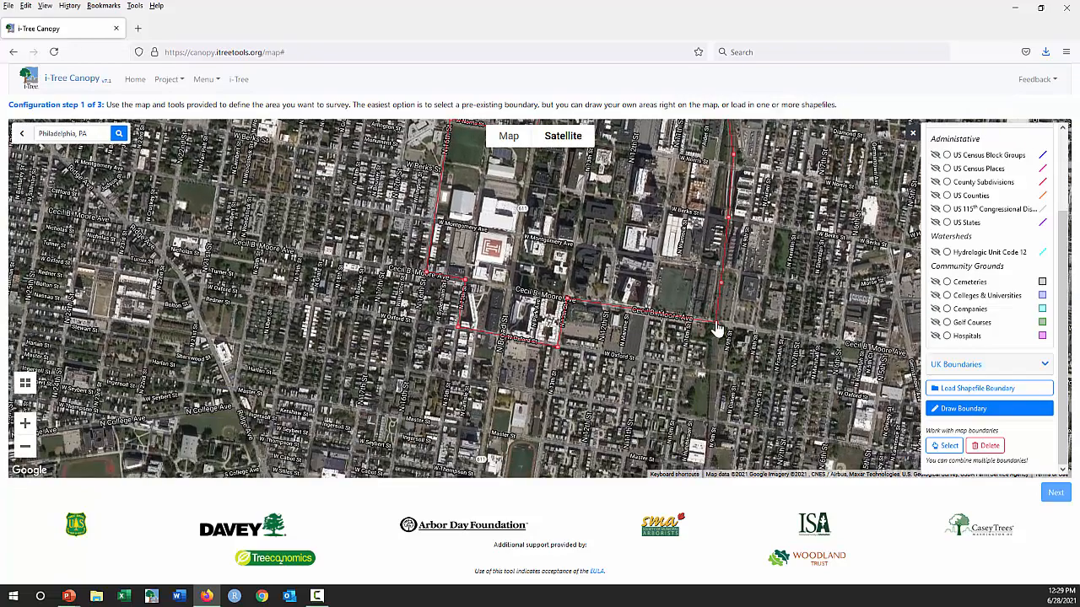
{"action": "left_click", "coordinate": [716, 329]}
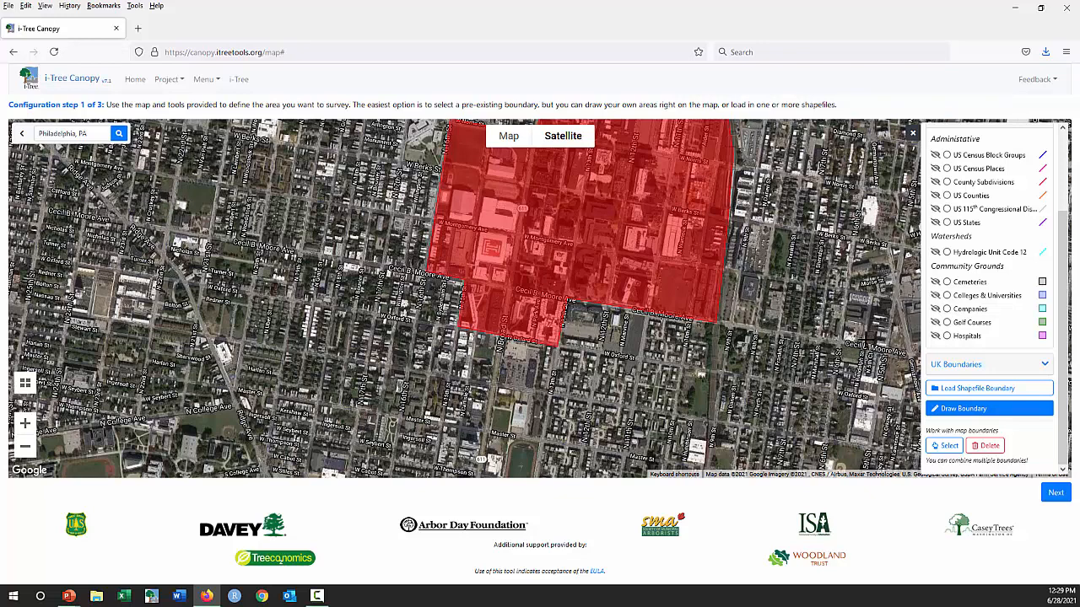
{"action": "left_click_drag", "start_coordinate": [811, 221], "coordinate": [810, 336]}
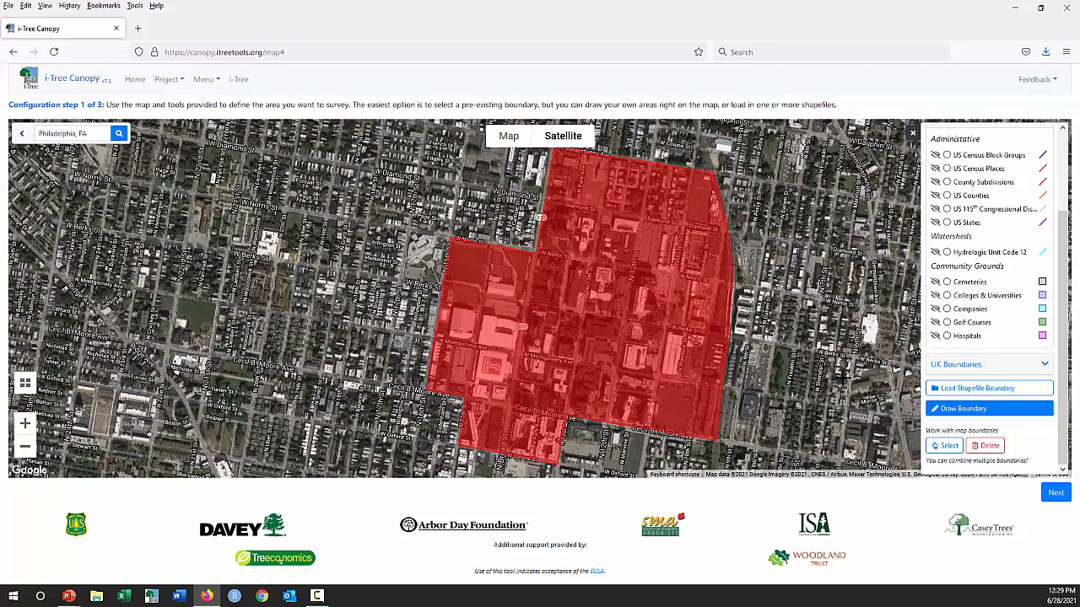
- Accept the drawn survey boundary and start a new entry in the land cover classes
{"action": "left_click", "coordinate": [1055, 495]}
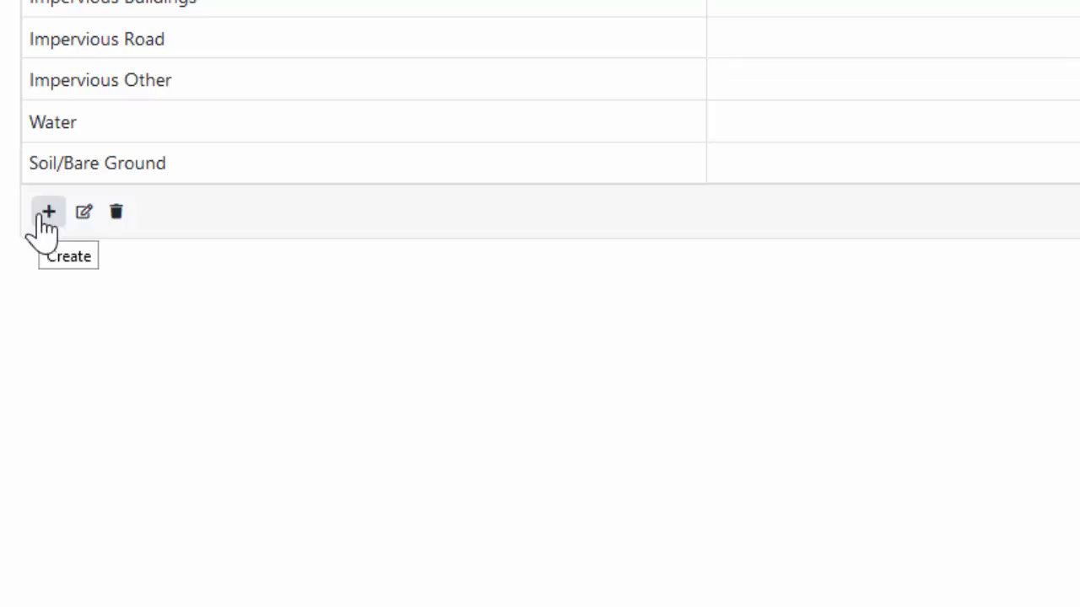
{"action": "left_click", "coordinate": [84, 215]}
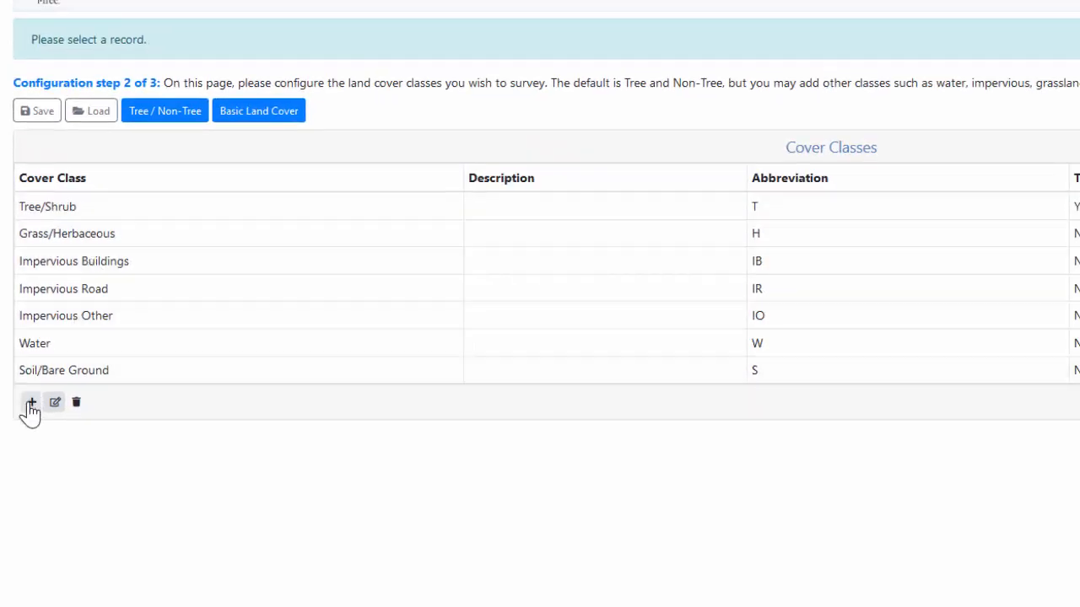
{"action": "left_click", "coordinate": [31, 403]}
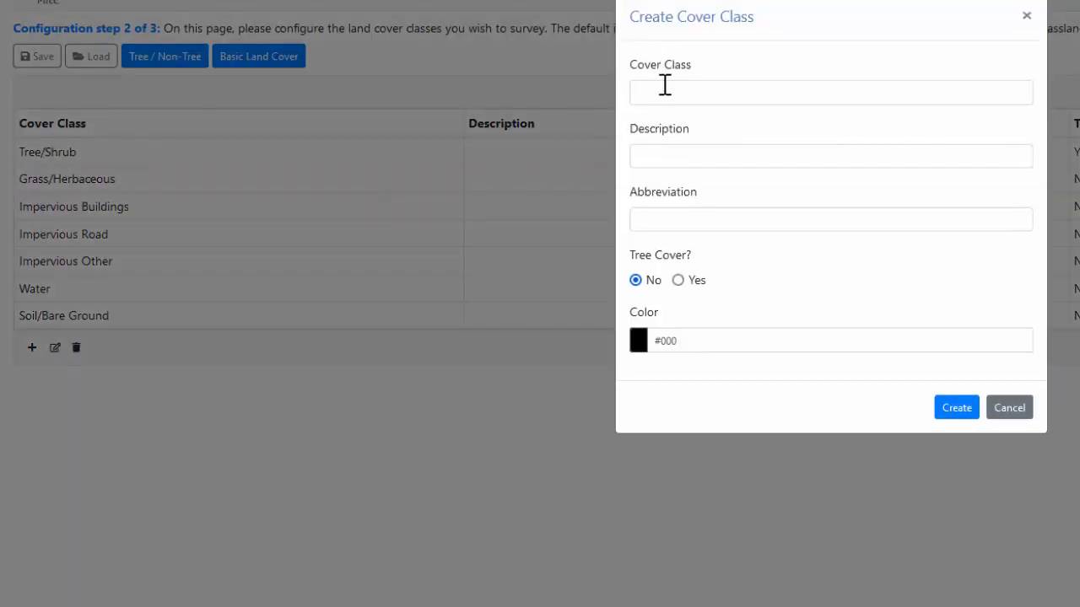
- Name the new cover class Impervious Parking Lots and give it the abbreviation IP
{"action": "left_click", "coordinate": [666, 86]}
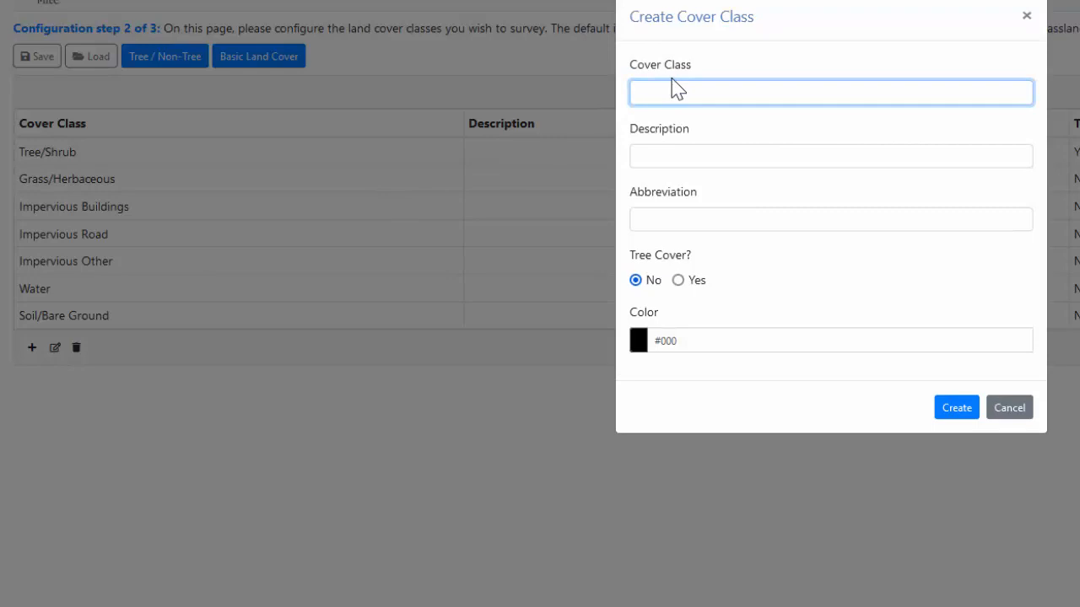
{"action": "type", "text": "Imp"}
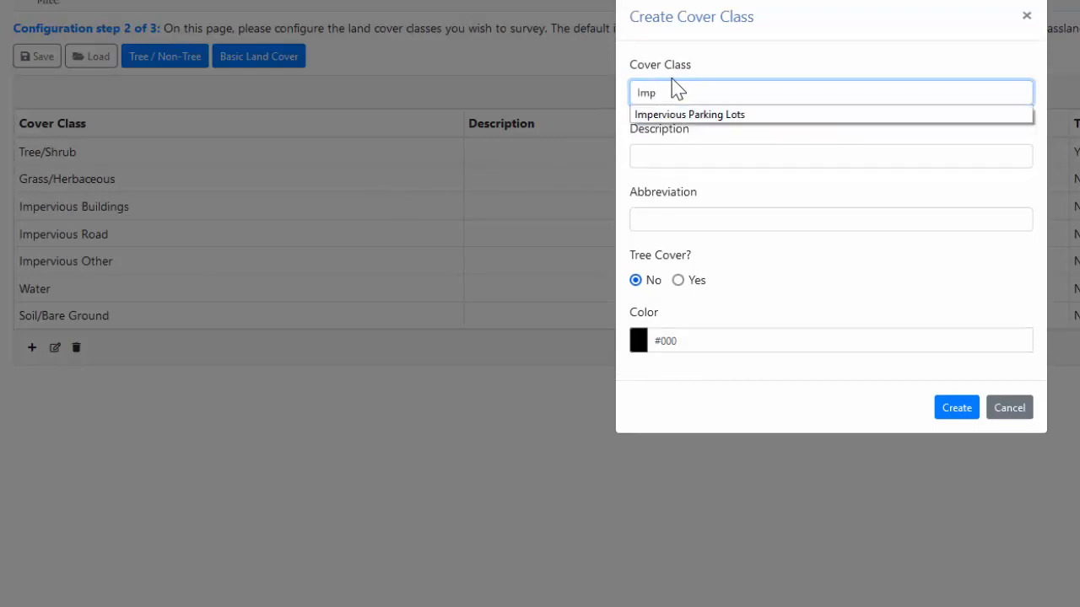
{"action": "key", "text": "Down"}
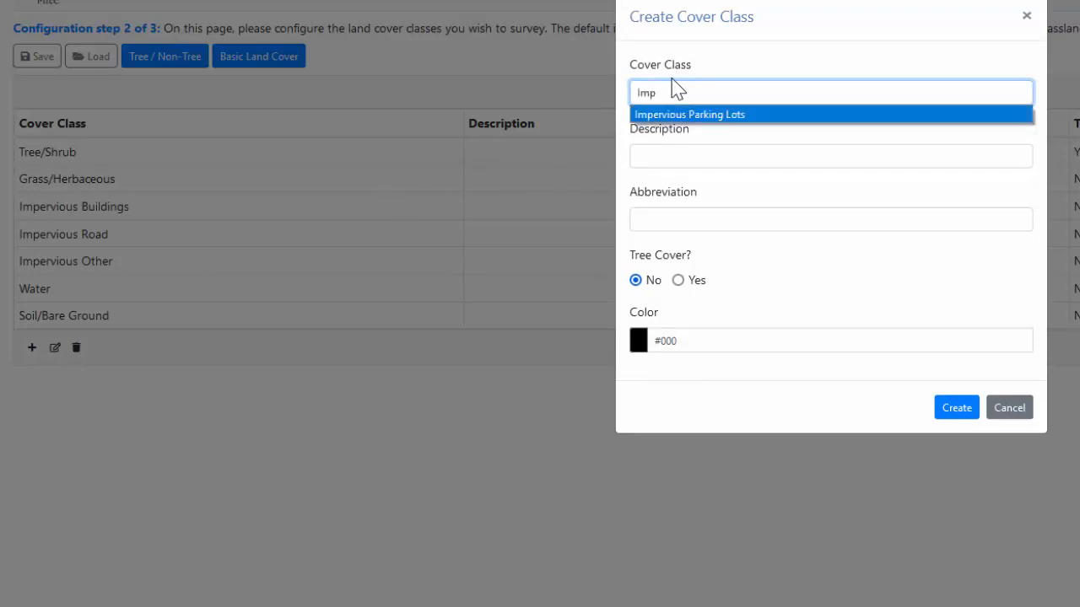
{"action": "key", "text": "Return"}
{"action": "key", "text": "Tab"}
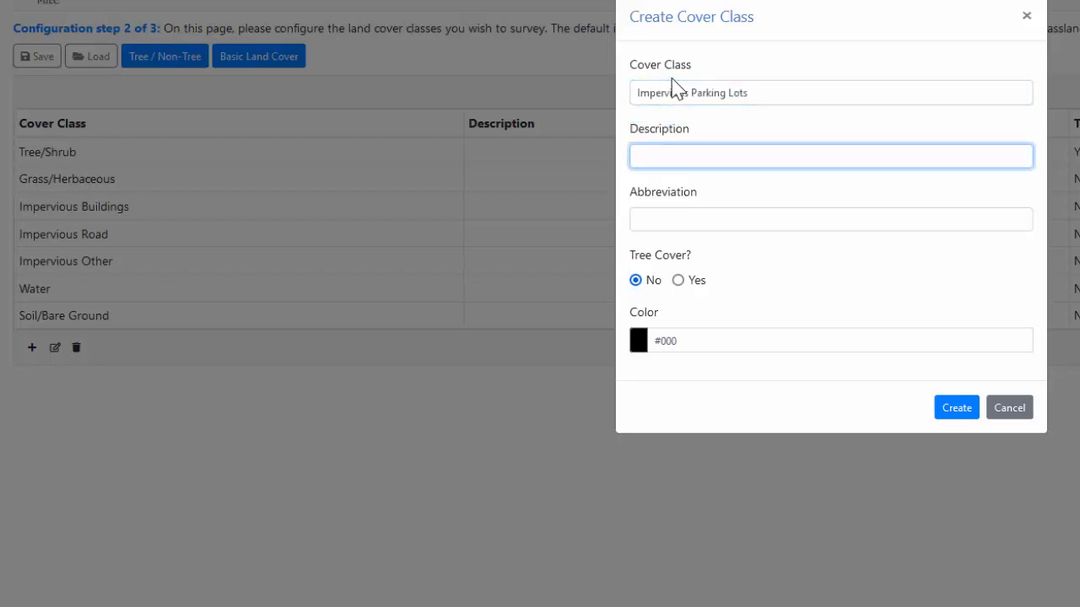
{"action": "left_click", "coordinate": [674, 211]}
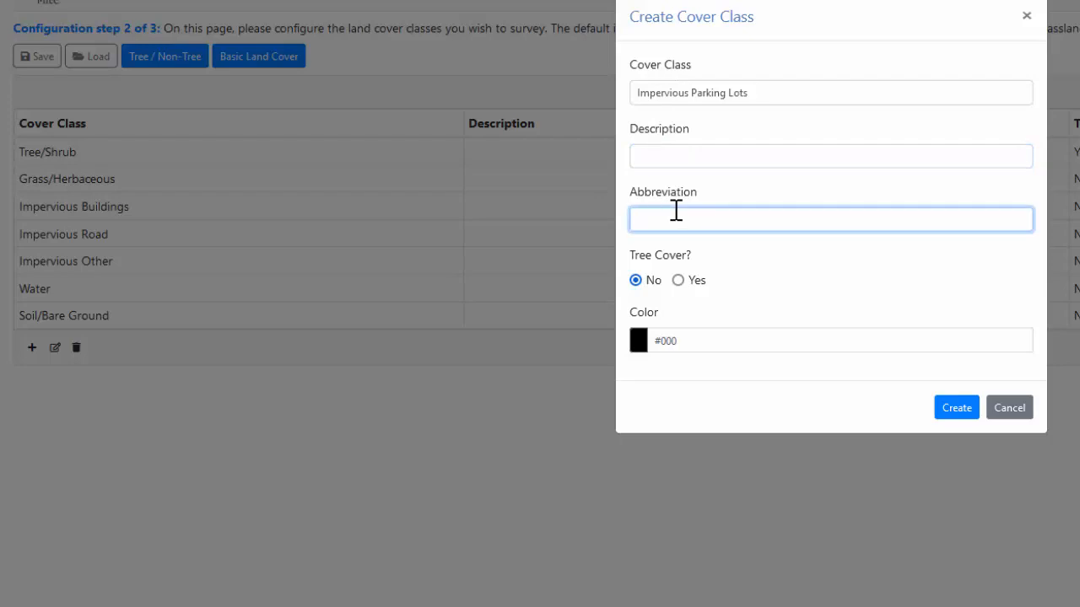
{"action": "type", "text": "IP"}
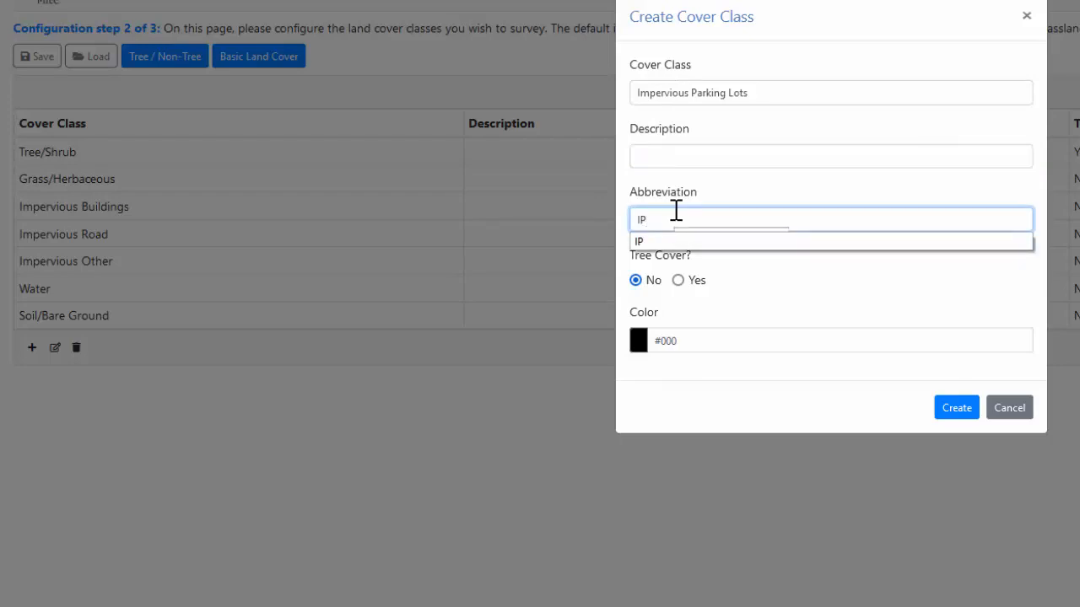
{"action": "left_click", "coordinate": [666, 244]}
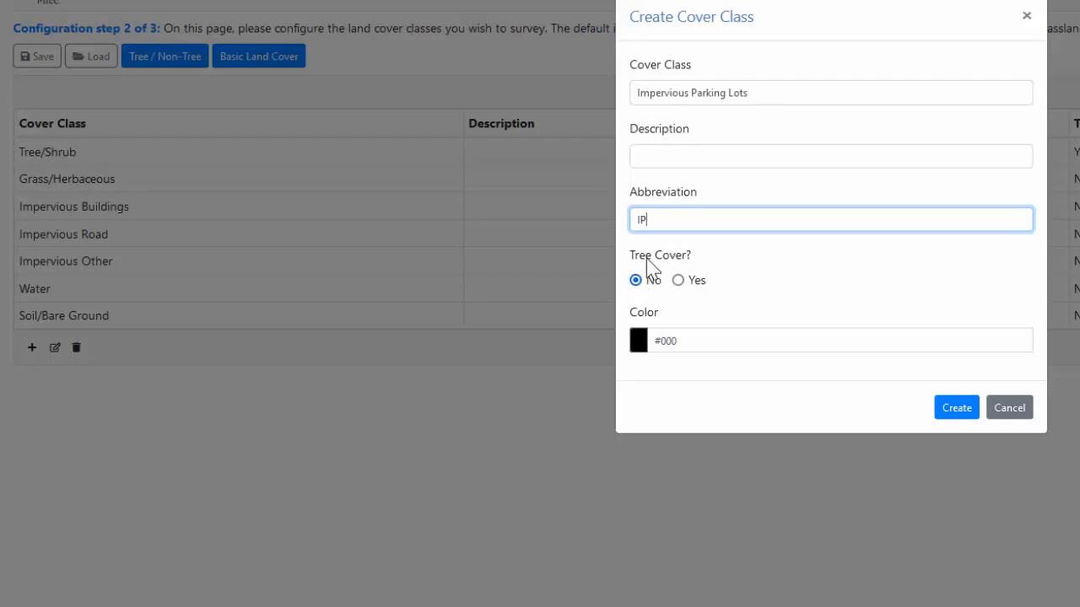
- Color the class light gray (RGB 204, 202, 202) at 68% opacity, create it, and continue to the tree benefit configuration
{"action": "left_click", "coordinate": [638, 347]}
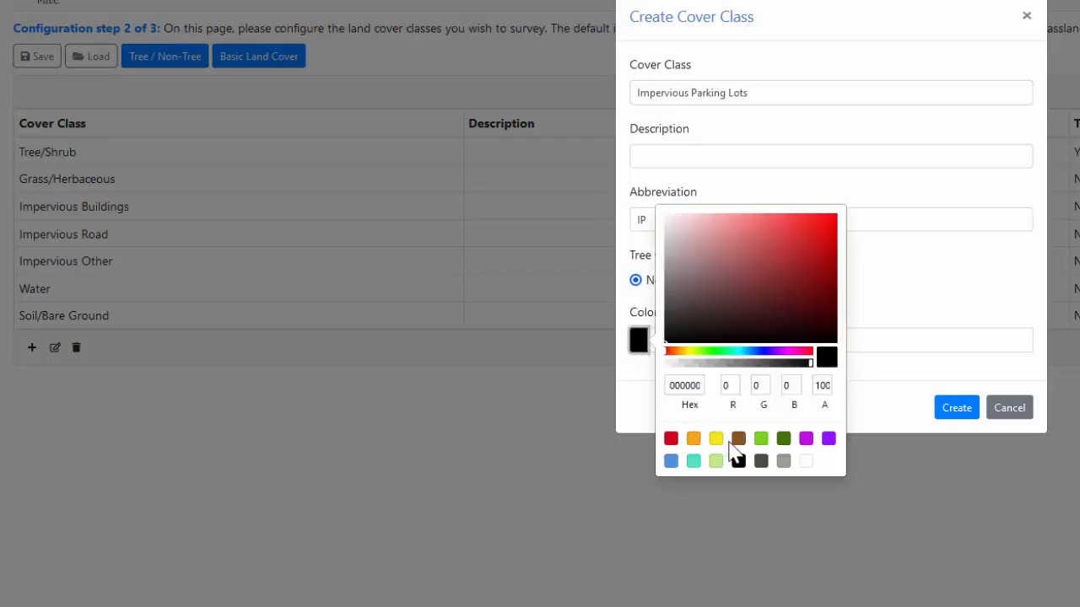
{"action": "left_click", "coordinate": [784, 462]}
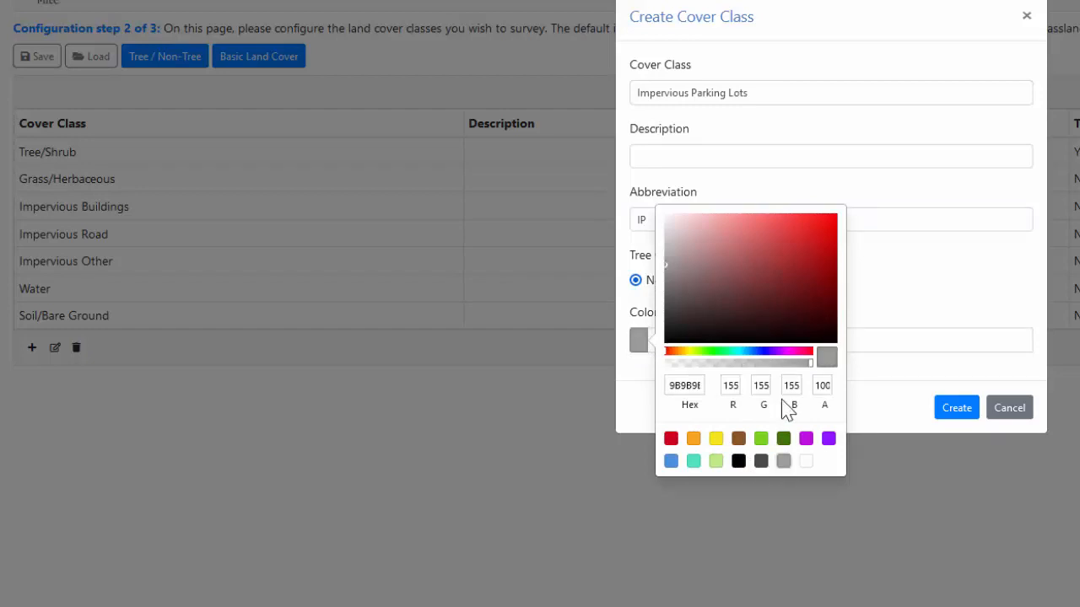
{"action": "left_click_drag", "start_coordinate": [811, 359], "coordinate": [763, 378]}
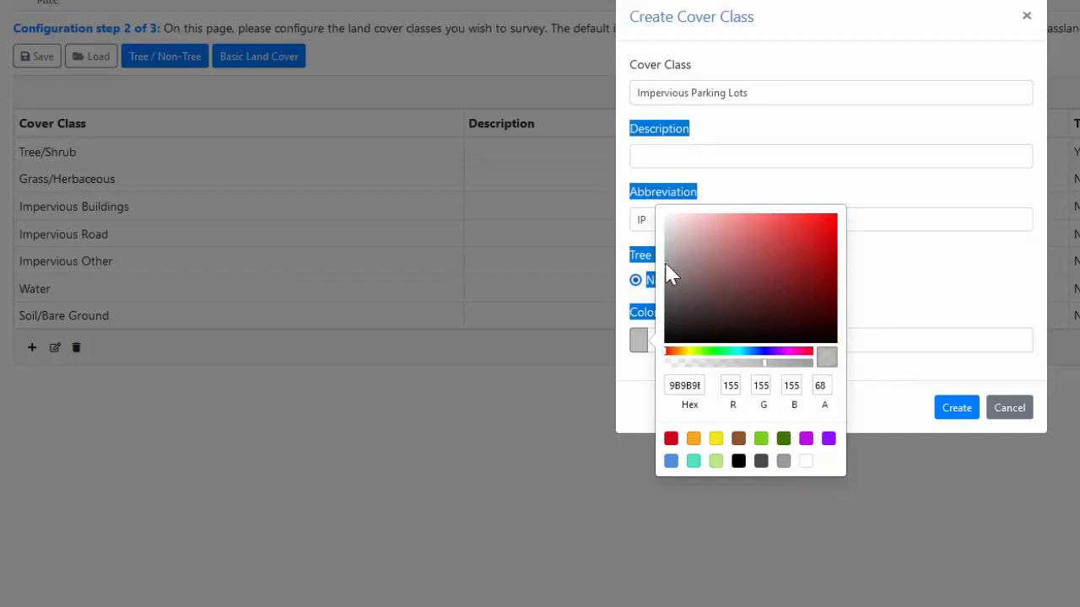
{"action": "left_click_drag", "start_coordinate": [664, 260], "coordinate": [666, 238]}
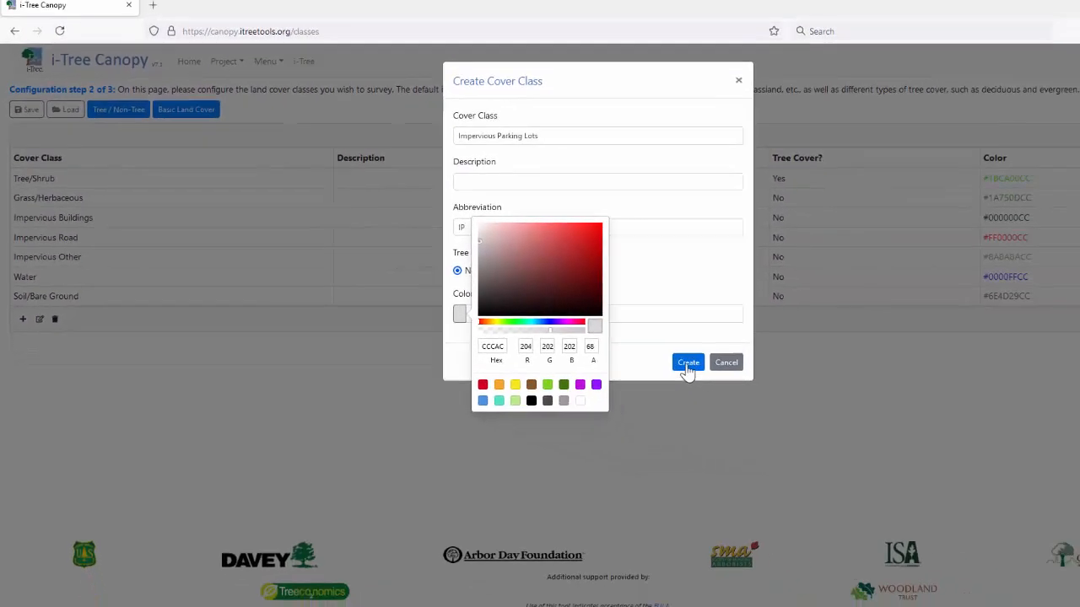
{"action": "left_click", "coordinate": [688, 364]}
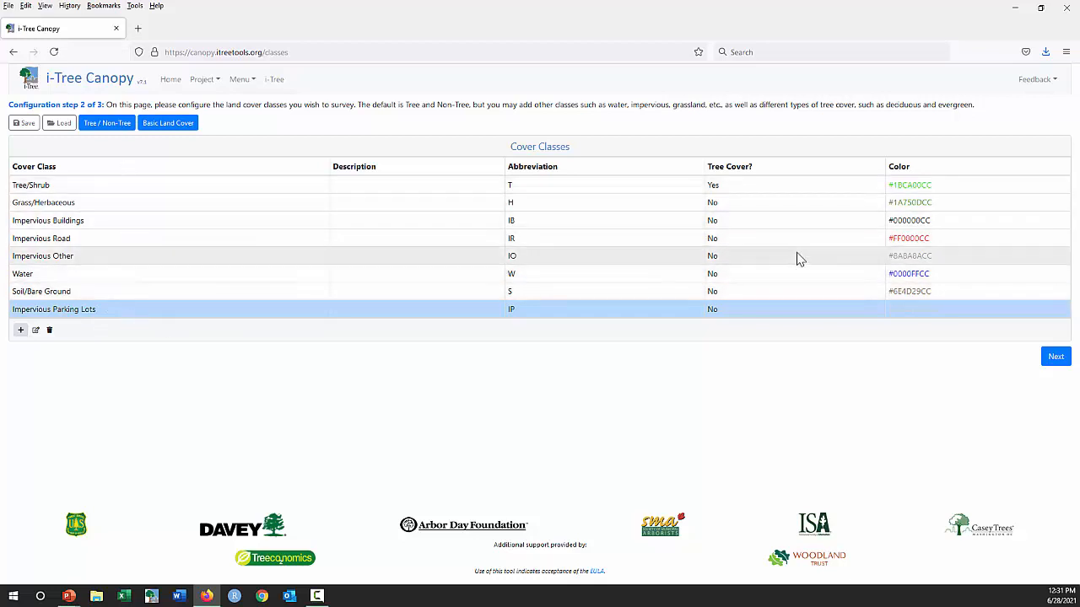
{"action": "left_click", "coordinate": [1048, 356]}
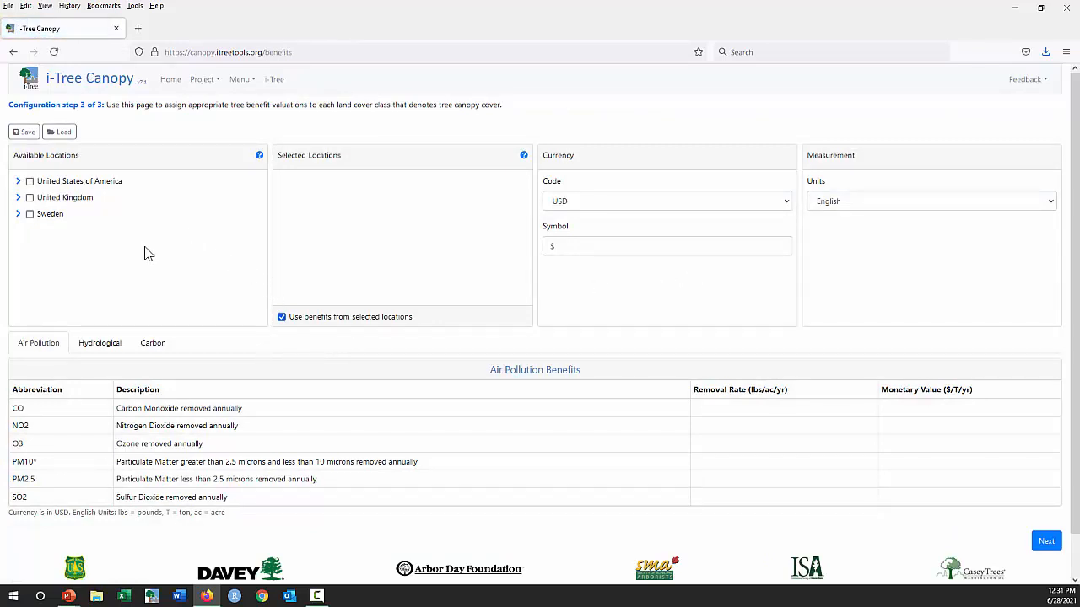
- Select Pennsylvania as a whole among the United States benefit locations and clear that selection again
{"action": "left_click", "coordinate": [18, 183]}
{"action": "left_click_drag", "start_coordinate": [264, 186], "coordinate": [264, 281]}
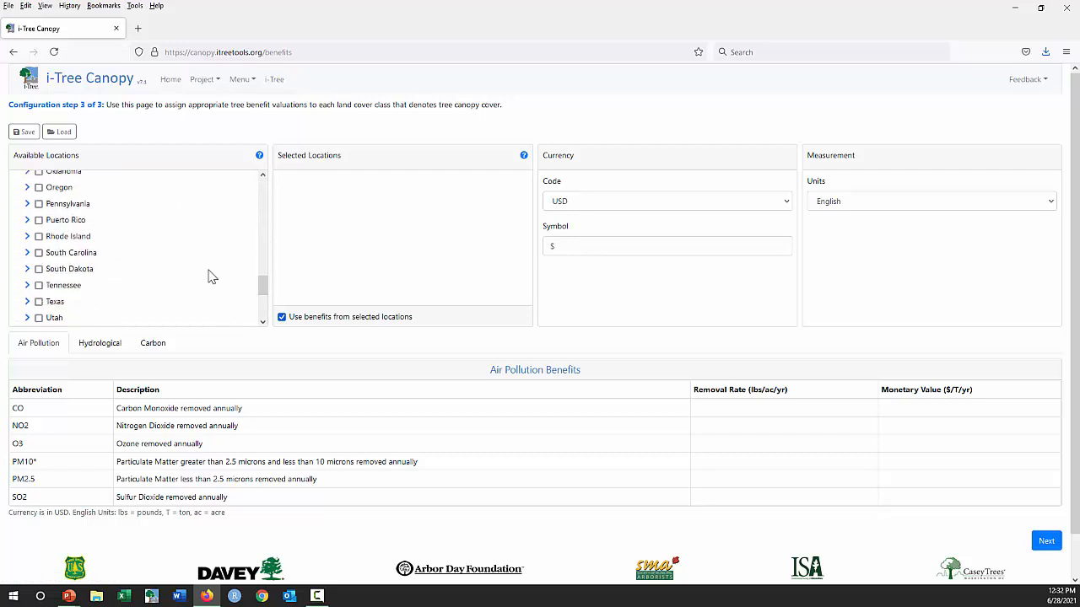
{"action": "left_click", "coordinate": [38, 203]}
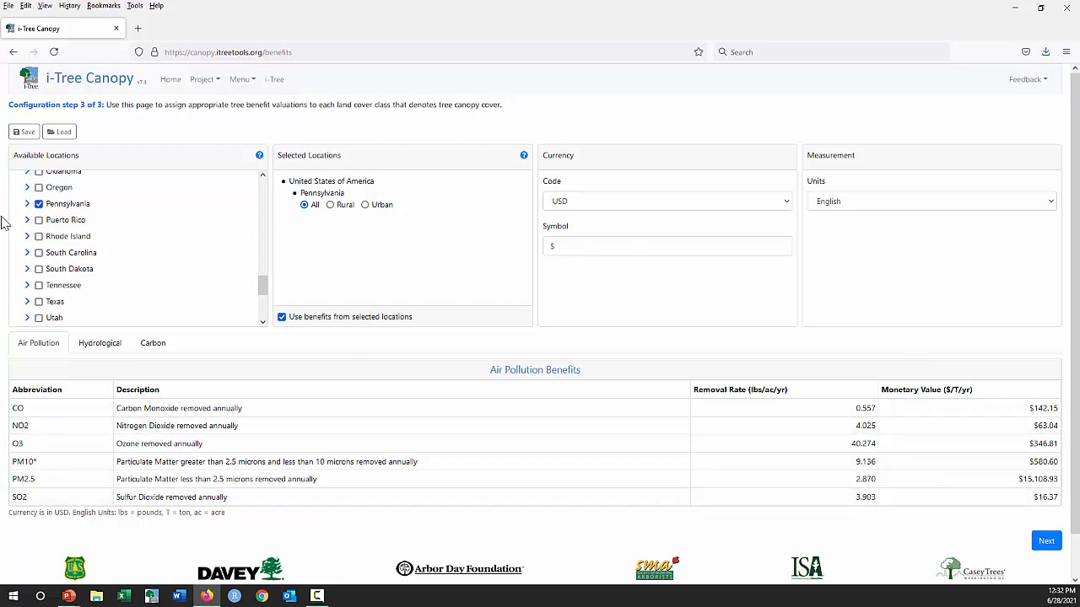
{"action": "left_click", "coordinate": [39, 205]}
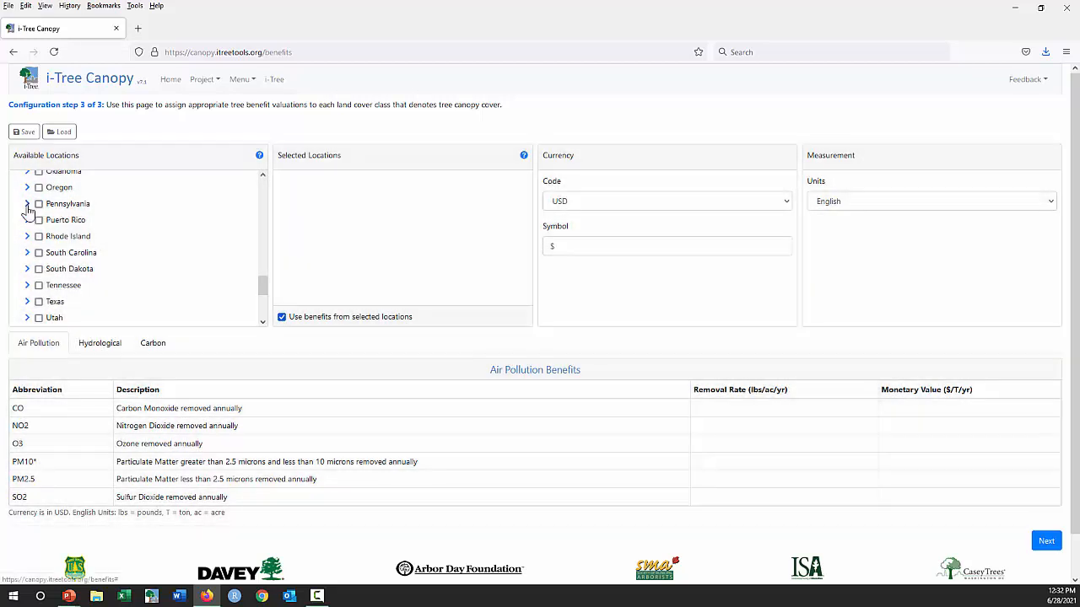
- Select Philadelphia within Pennsylvania as the benefit location and restrict it to Urban
{"action": "left_click", "coordinate": [27, 204]}
{"action": "scroll", "coordinate": [121, 251], "scroll_direction": "down", "scroll_amount": 5}
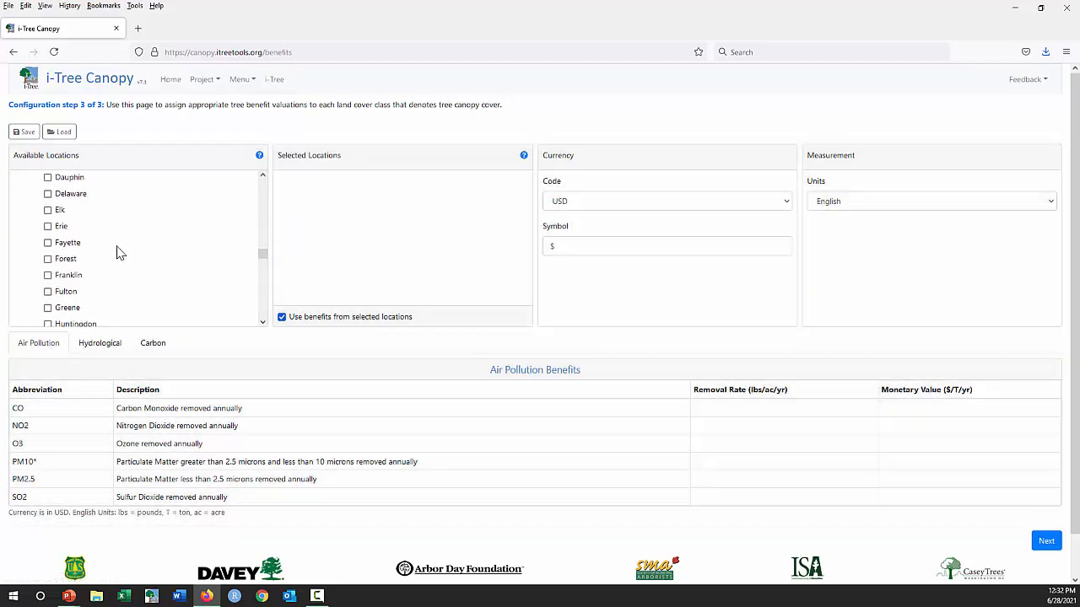
{"action": "scroll", "coordinate": [121, 251], "scroll_direction": "down", "scroll_amount": 9}
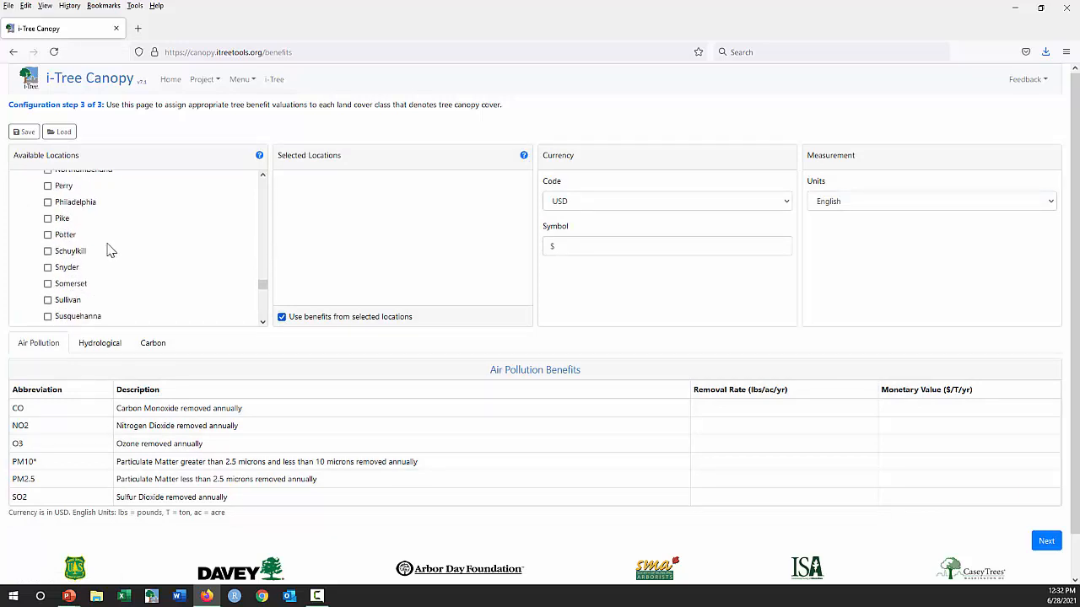
{"action": "left_click", "coordinate": [48, 203]}
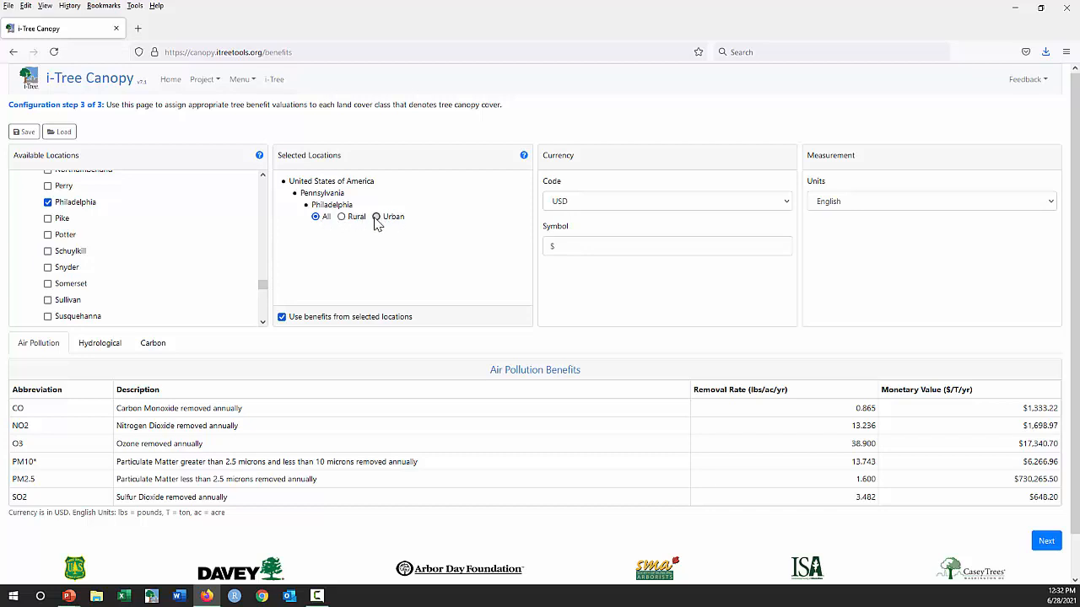
{"action": "left_click", "coordinate": [376, 217]}
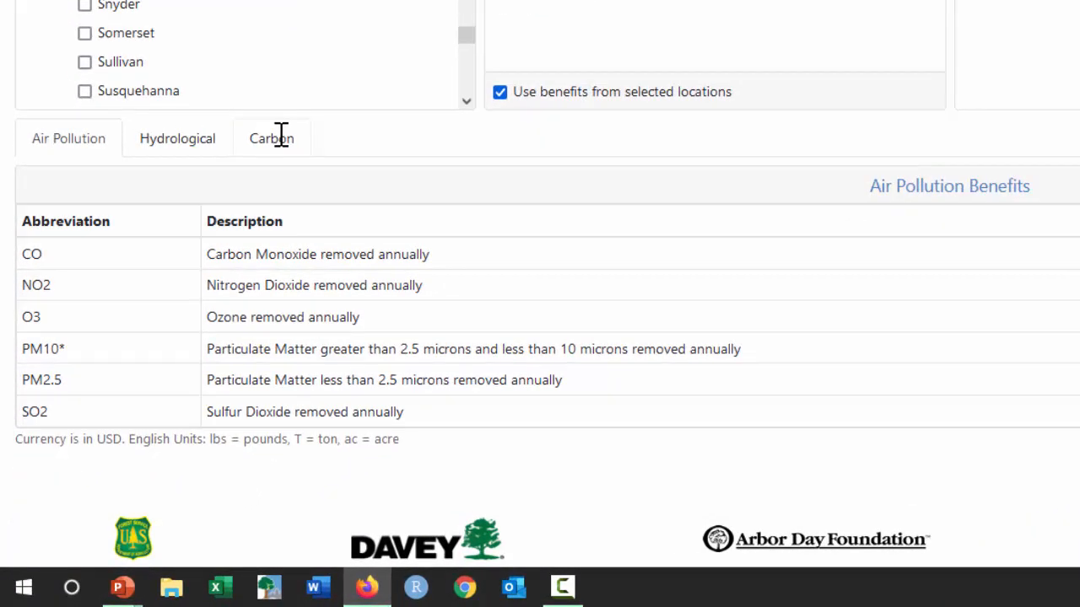
- Display the carbon benefits, and switch the use of benefits from selected locations off and on again
{"action": "left_click", "coordinate": [281, 138]}
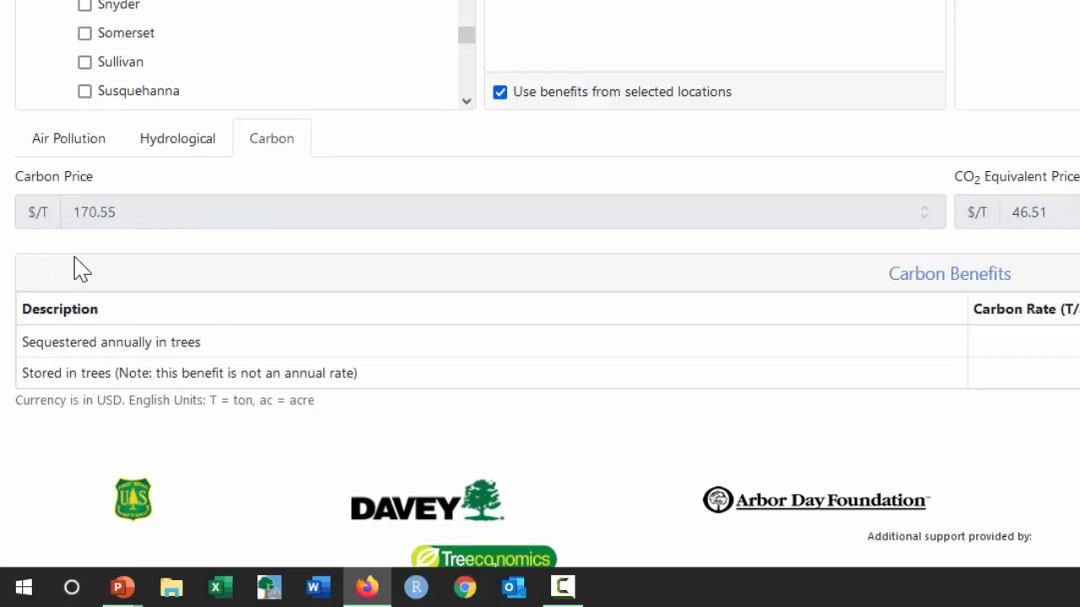
{"action": "left_click", "coordinate": [501, 95]}
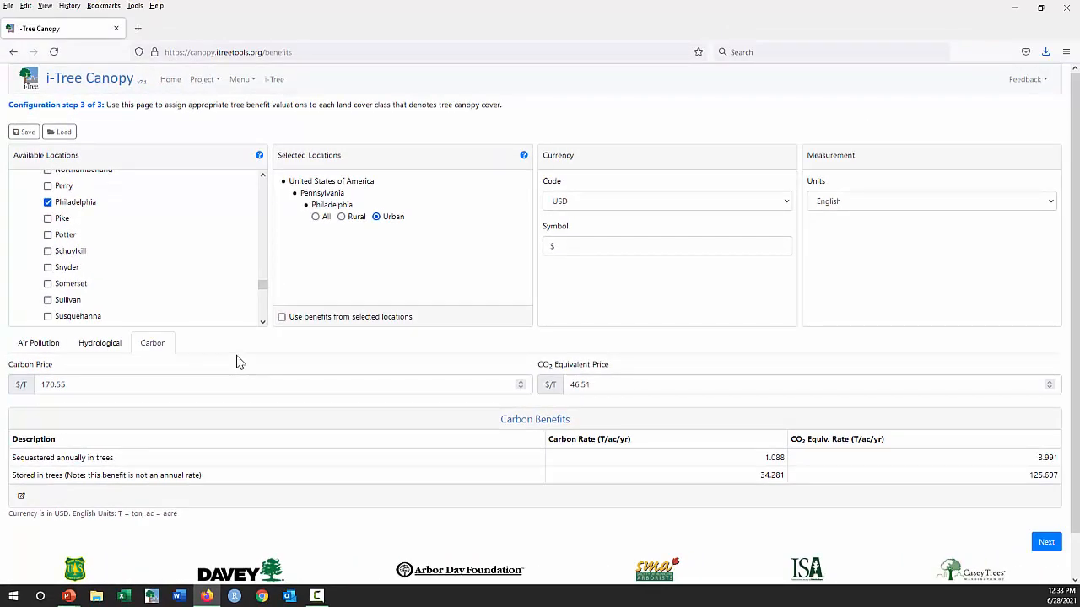
{"action": "left_click", "coordinate": [282, 318]}
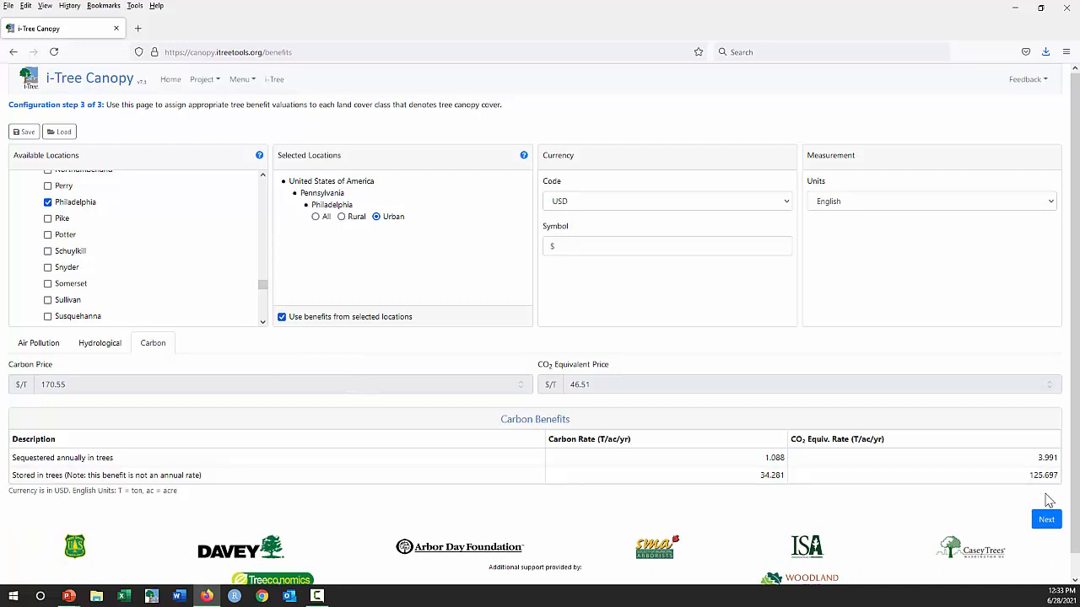
- Continue from the benefit configuration to the survey and add a first random point classified as Impervious Other
{"action": "left_click", "coordinate": [1043, 521]}
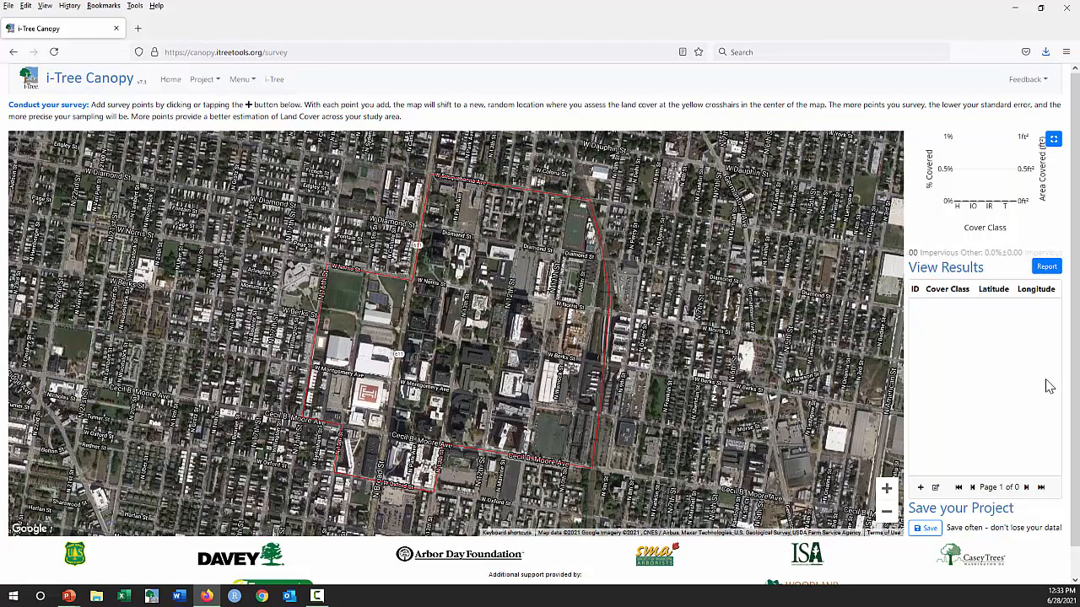
{"action": "left_click", "coordinate": [920, 489]}
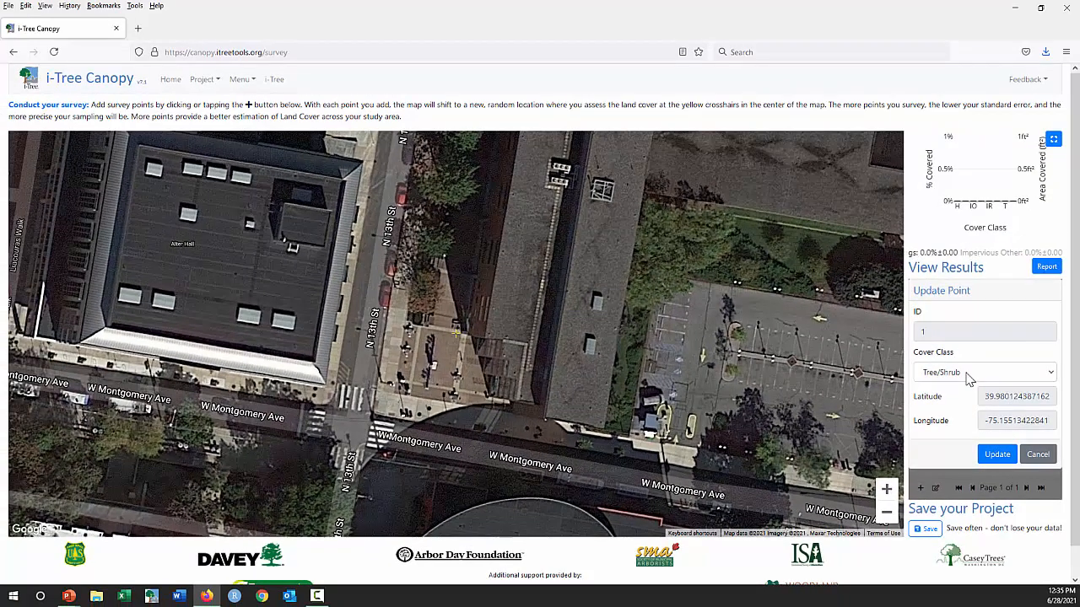
{"action": "left_click", "coordinate": [968, 376]}
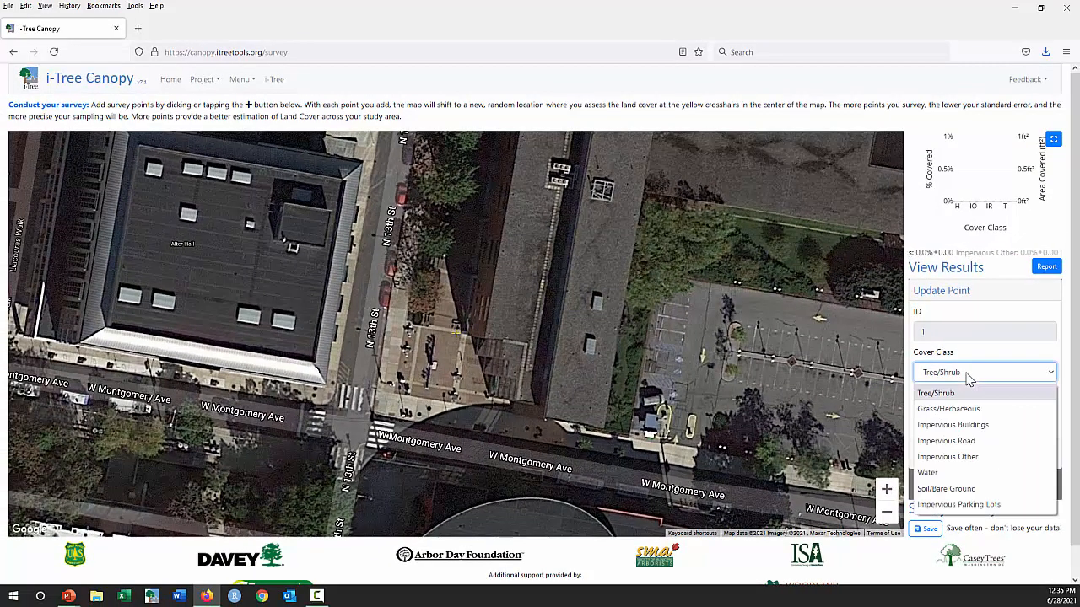
{"action": "left_click", "coordinate": [964, 458]}
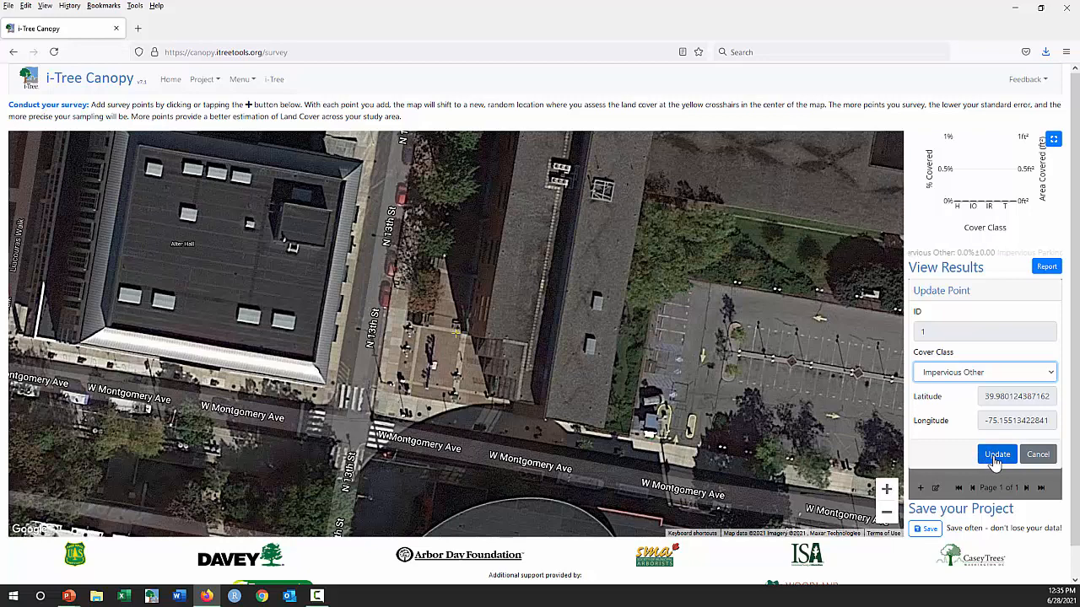
{"action": "left_click", "coordinate": [996, 456]}
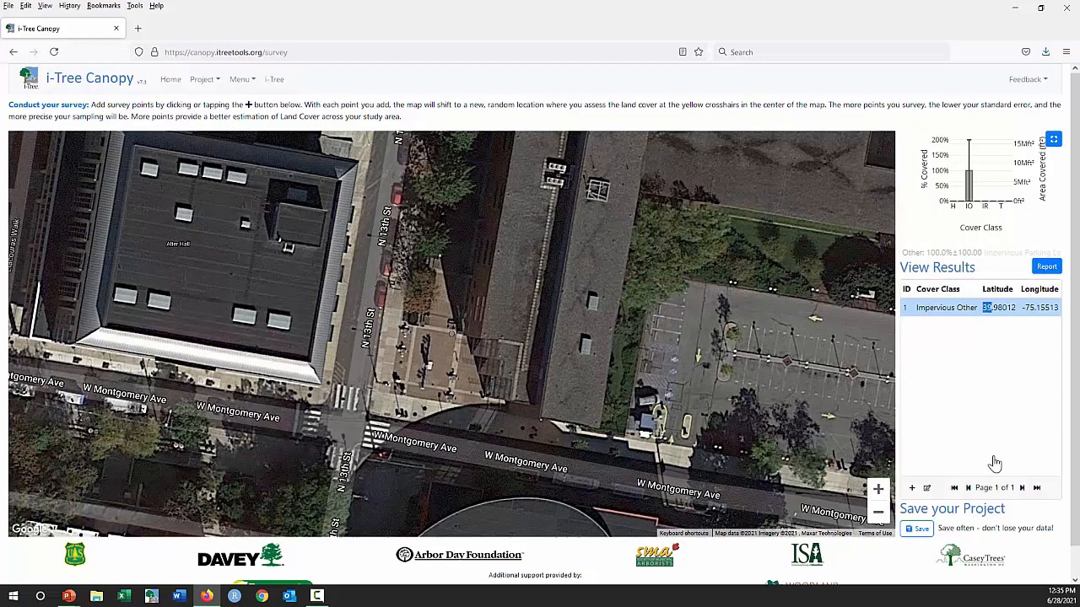
- Add a second survey point at the dark rooftop beside N 12th St, classify it as Impervious Buildings, and save it while creating another
{"action": "left_click", "coordinate": [912, 490]}
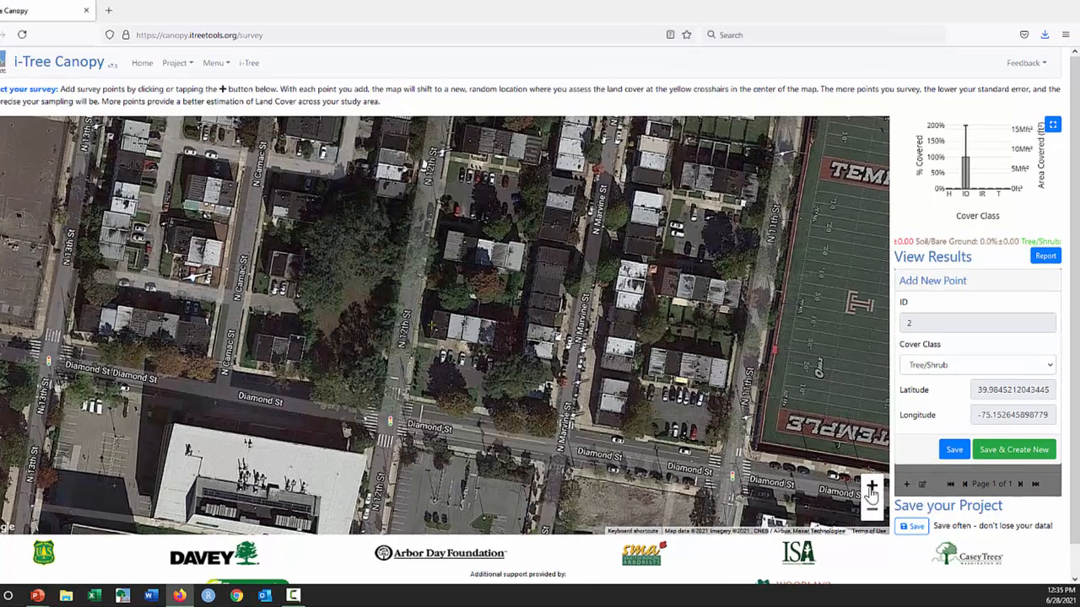
{"action": "left_click", "coordinate": [877, 493]}
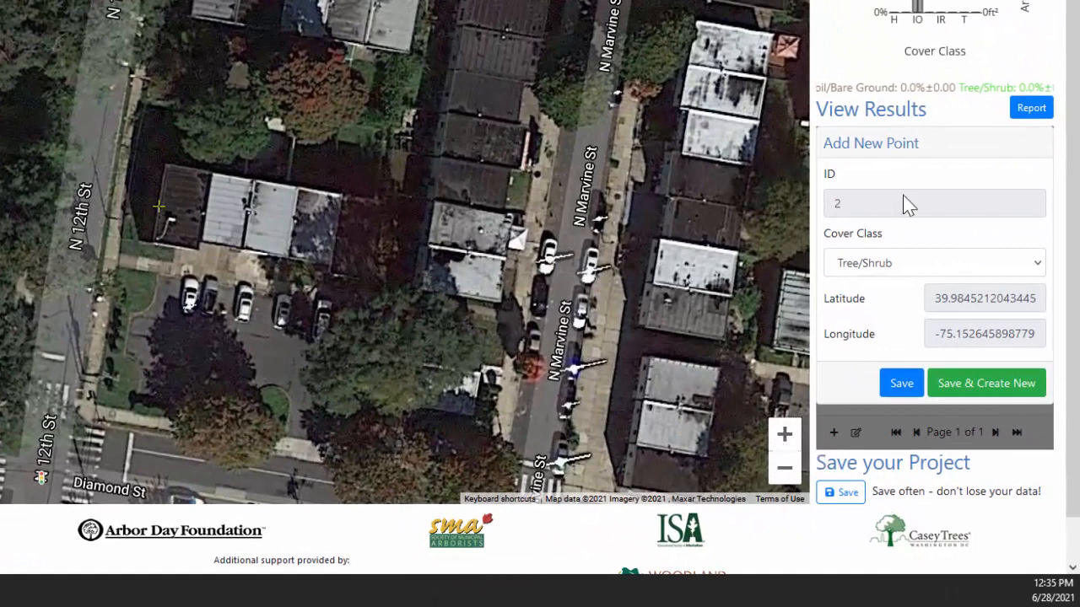
{"action": "left_click", "coordinate": [987, 267]}
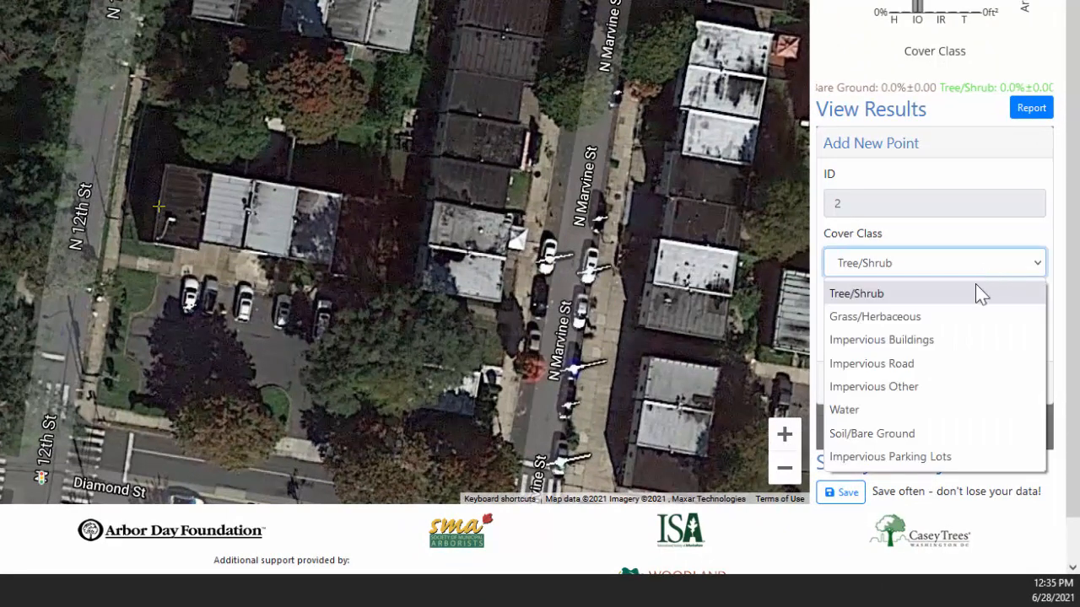
{"action": "left_click", "coordinate": [895, 341]}
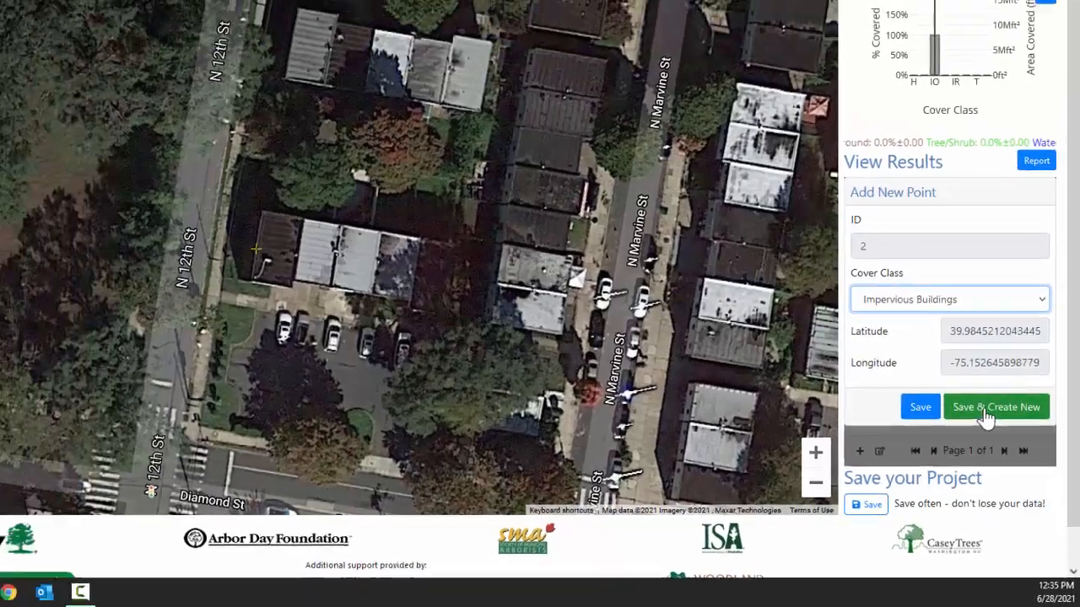
{"action": "left_click", "coordinate": [987, 409]}
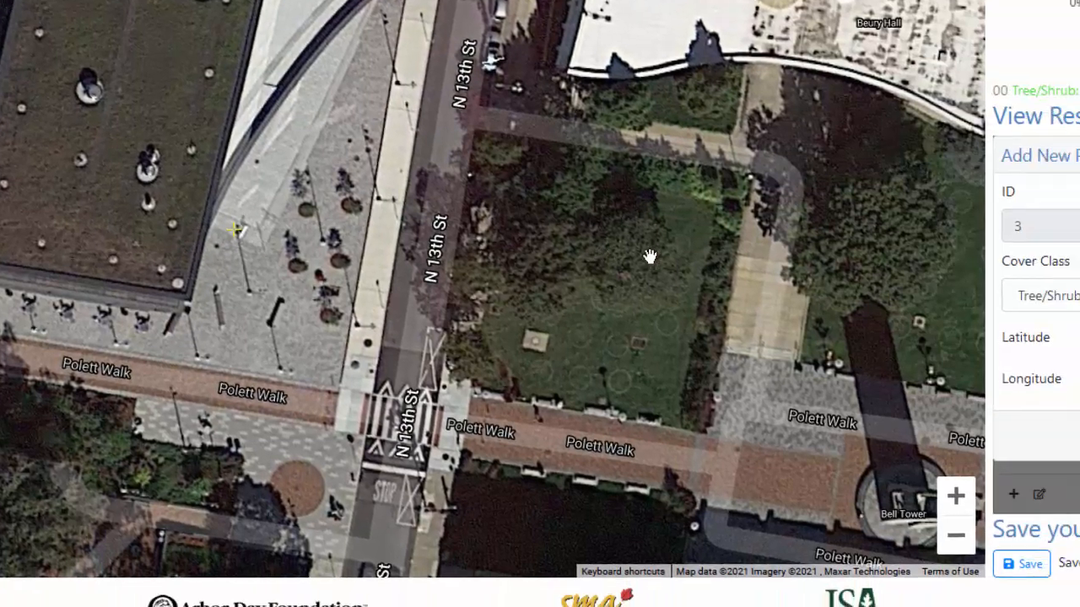
- Classify survey point 3 as Impervious Other and point 4 as Impervious Buildings, saving each and creating a new point
{"action": "left_click", "coordinate": [1047, 294]}
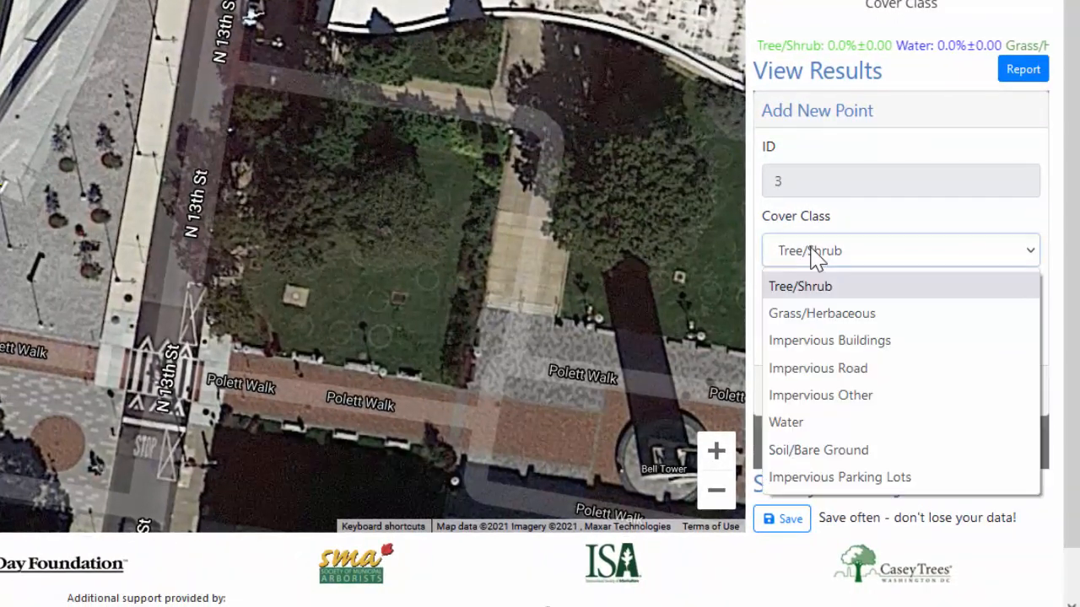
{"action": "left_click", "coordinate": [826, 396]}
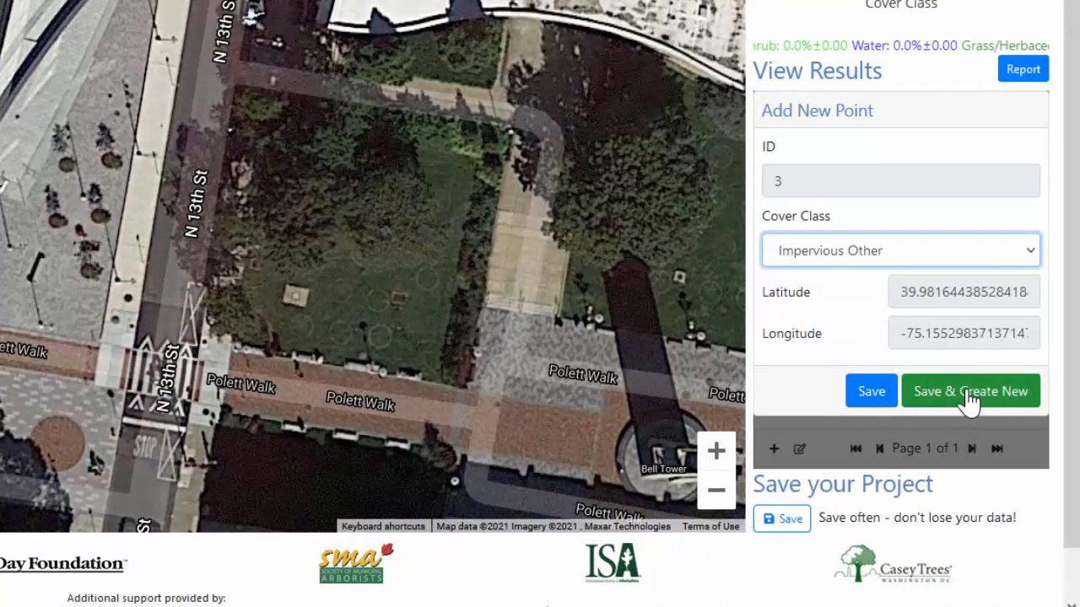
{"action": "left_click", "coordinate": [970, 397]}
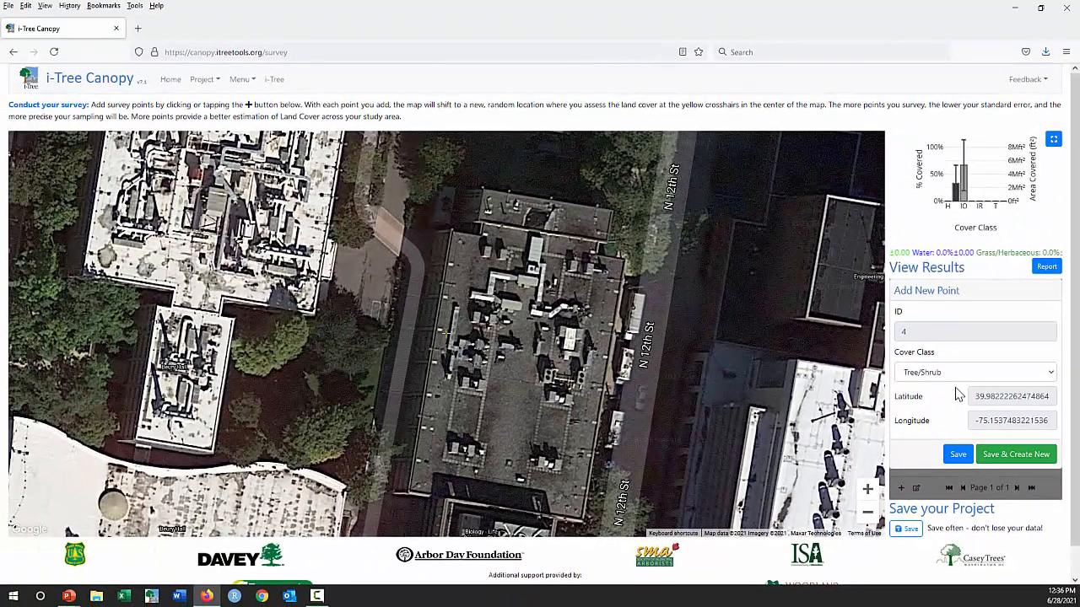
{"action": "left_click", "coordinate": [962, 376]}
{"action": "left_click", "coordinate": [956, 426]}
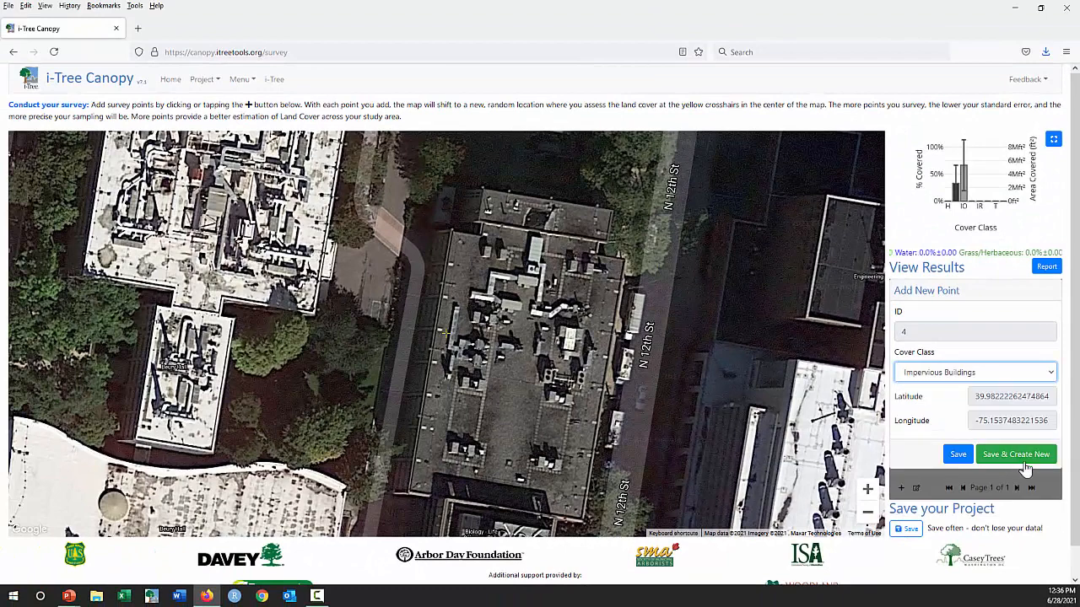
{"action": "left_click", "coordinate": [1019, 458]}
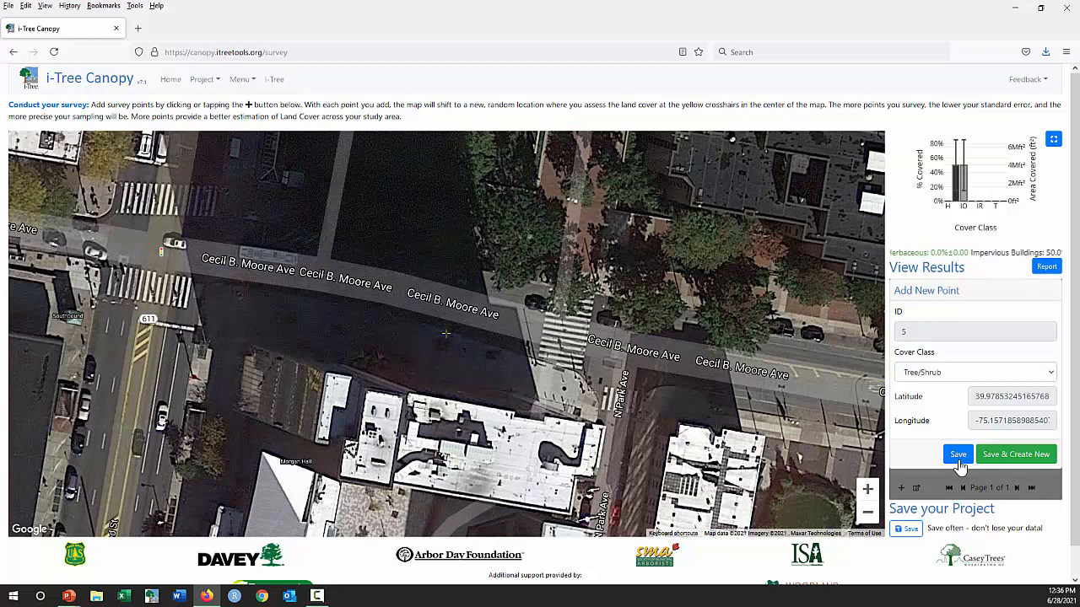
- Classify survey point 5 on Cecil B. Moore Ave as Impervious Other, then save it and create a new point
{"action": "left_click", "coordinate": [958, 373]}
{"action": "left_click", "coordinate": [928, 456]}
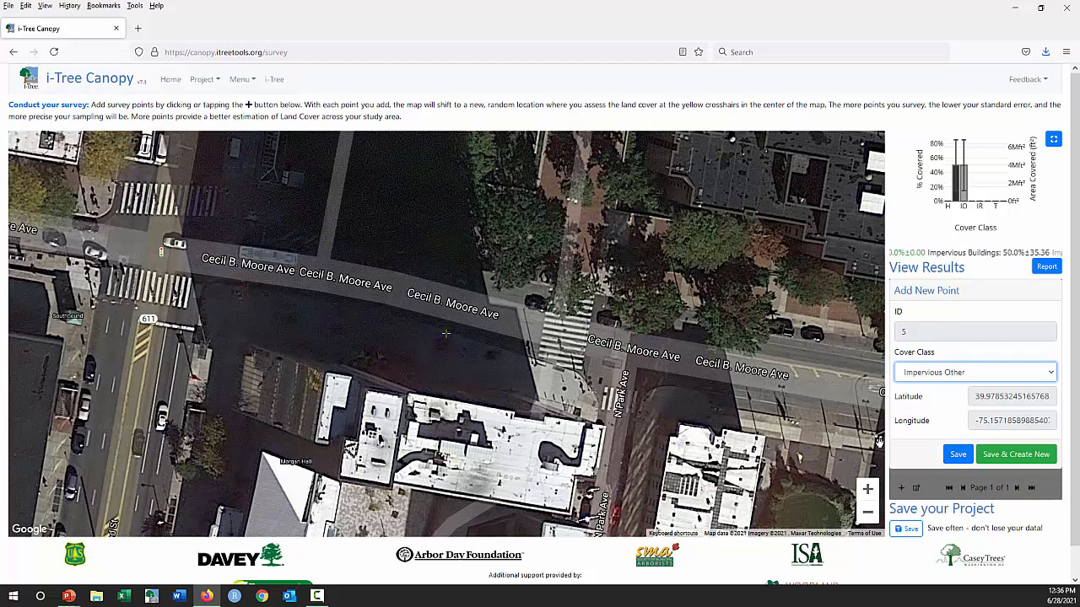
{"action": "left_click", "coordinate": [1015, 454]}
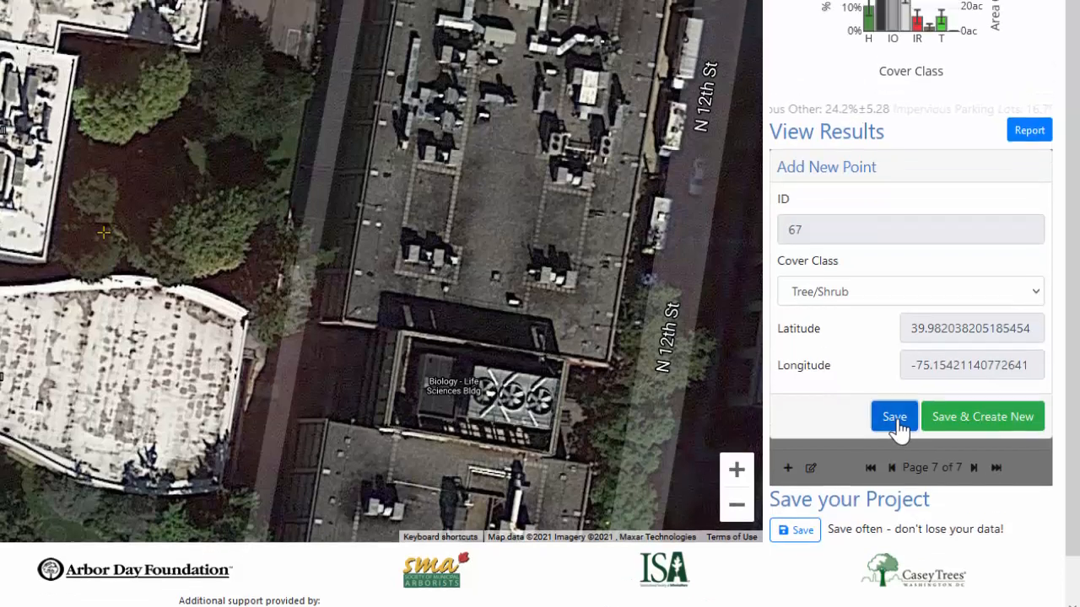
- Save survey point 67 as Tree/Shrub and save the project file to the Desktop as Temple67pts
{"action": "left_click", "coordinate": [895, 376]}
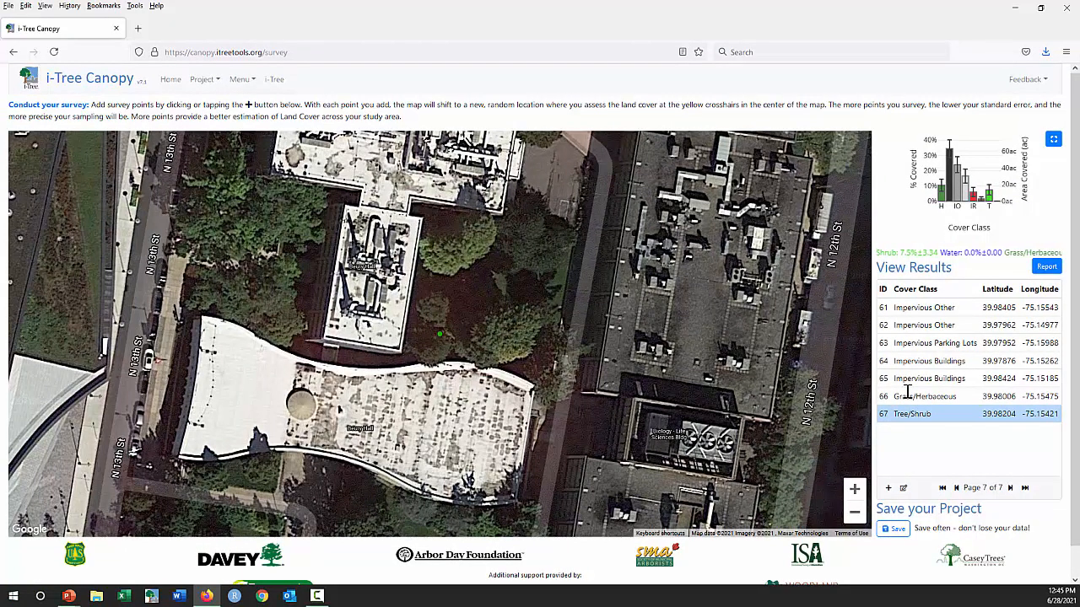
{"action": "left_click", "coordinate": [896, 532]}
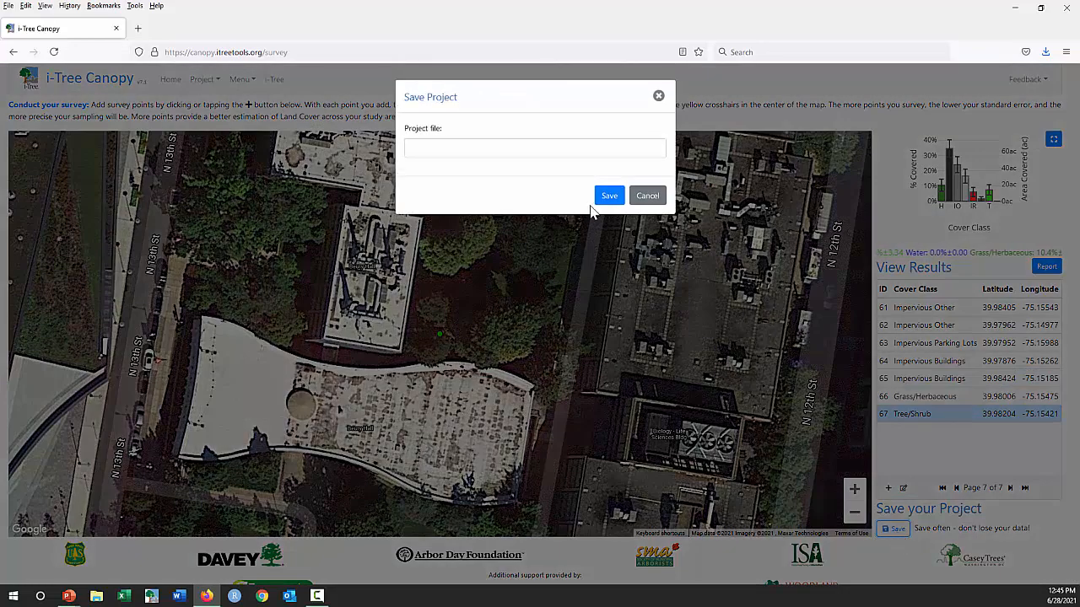
{"action": "left_click", "coordinate": [557, 153]}
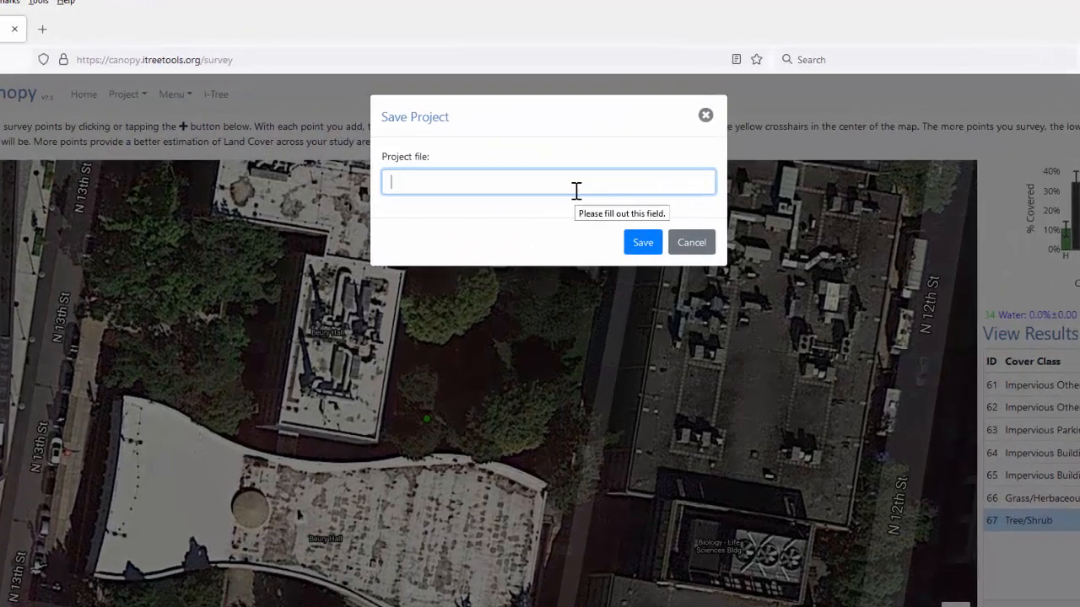
{"action": "type", "text": "T"}
{"action": "type", "text": "emple"}
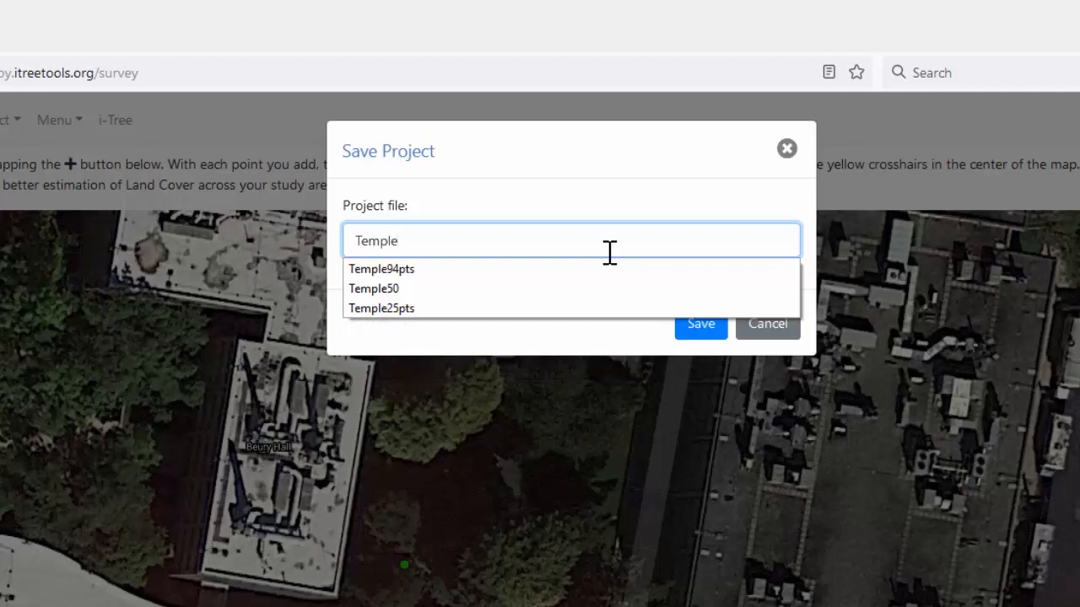
{"action": "type", "text": "67pts"}
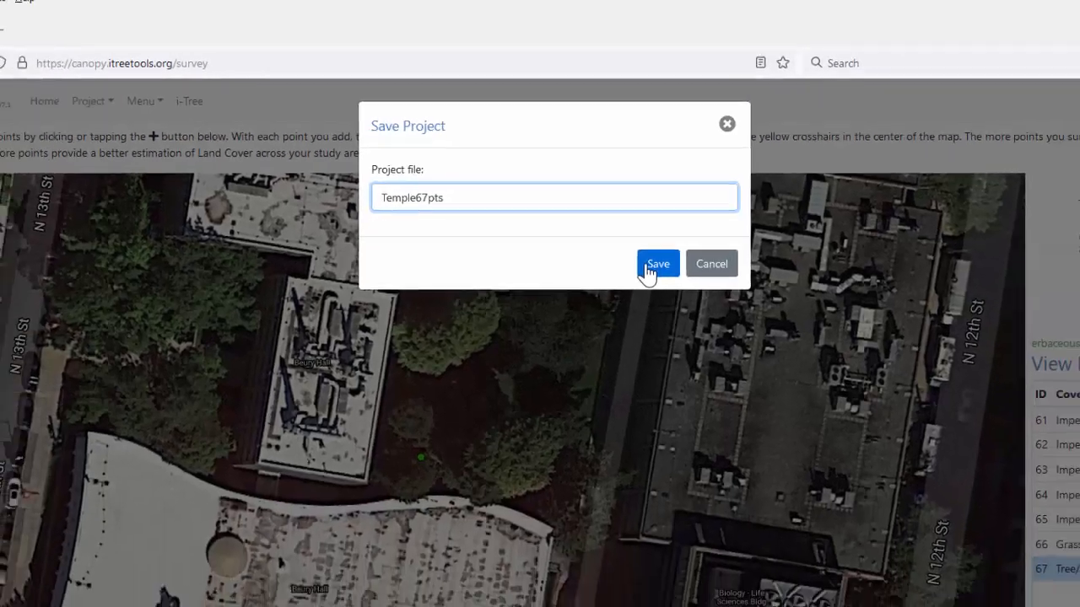
{"action": "left_click", "coordinate": [699, 324]}
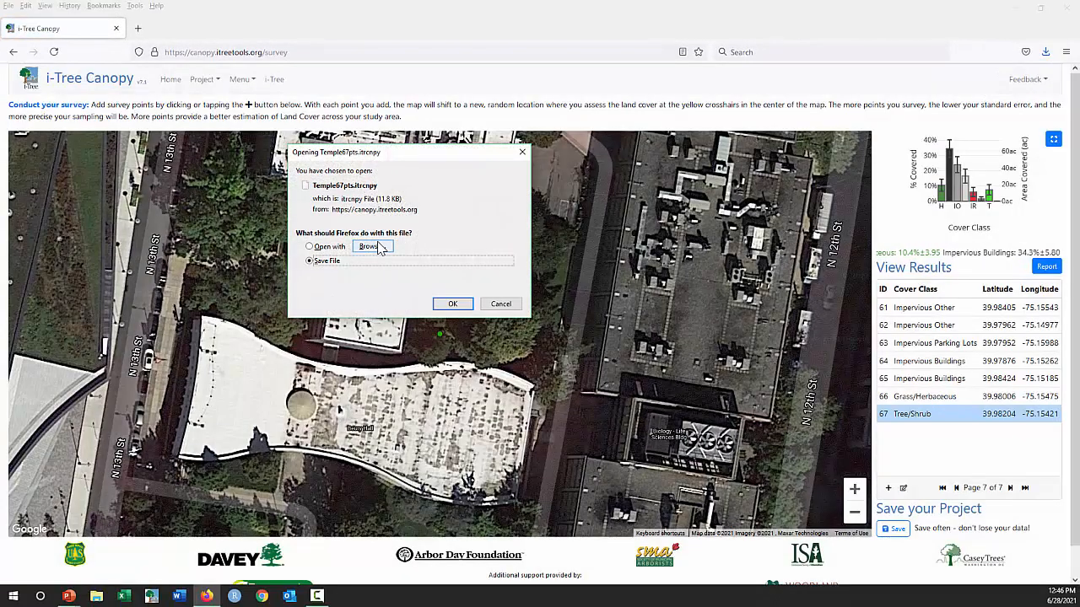
{"action": "left_click", "coordinate": [453, 304]}
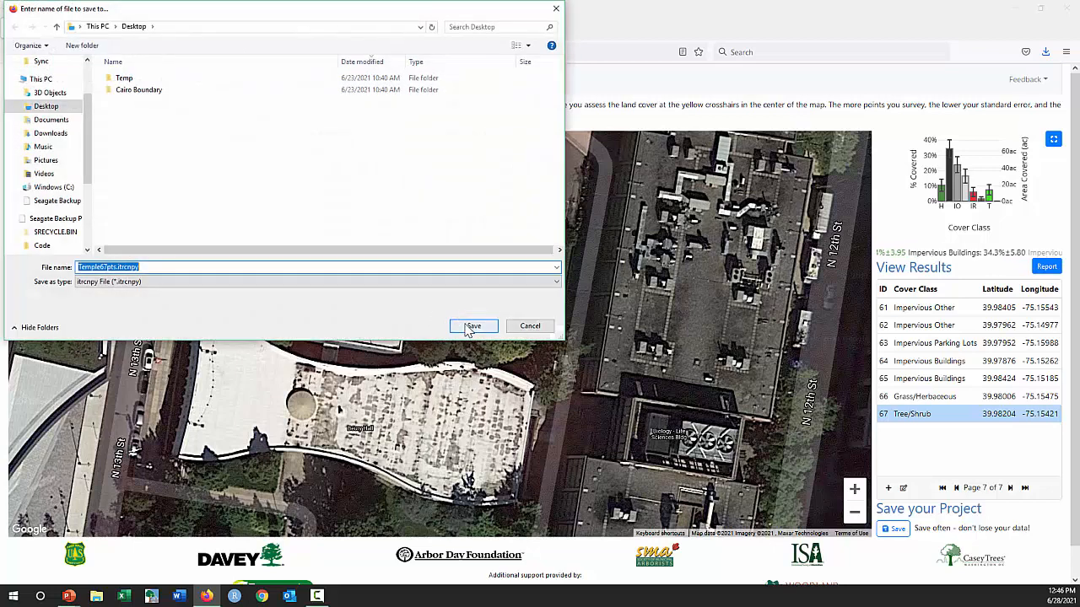
{"action": "left_click", "coordinate": [462, 326]}
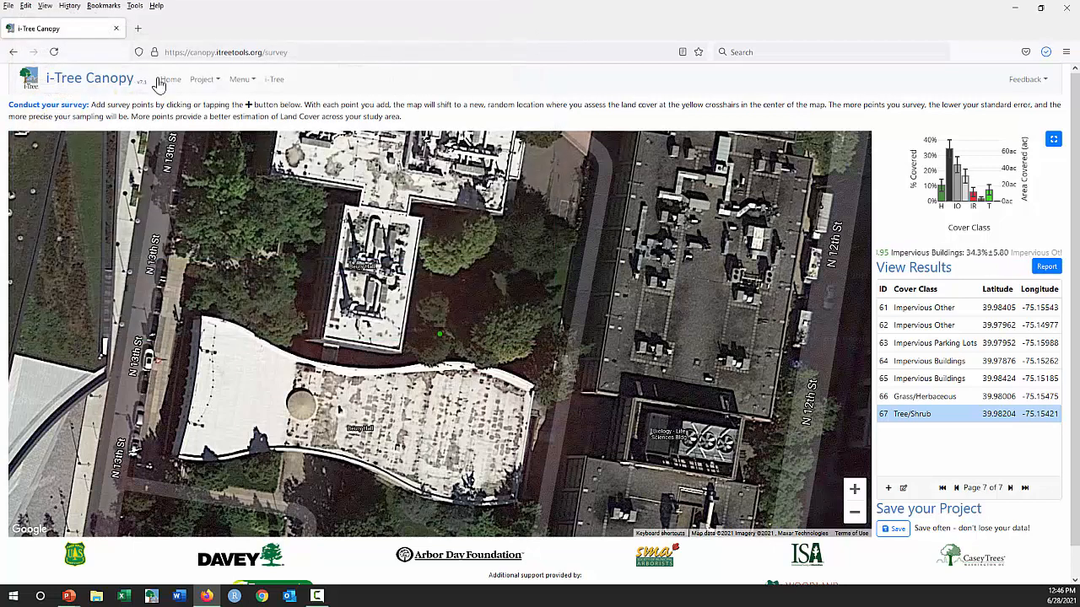
{"action": "left_click", "coordinate": [204, 82]}
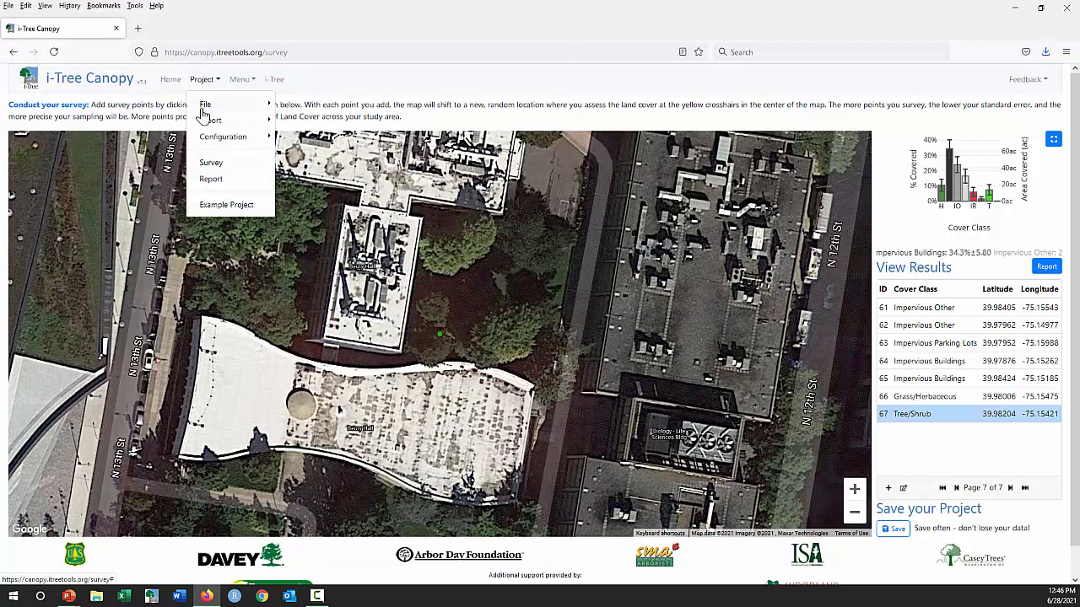
{"action": "left_click", "coordinate": [207, 107]}
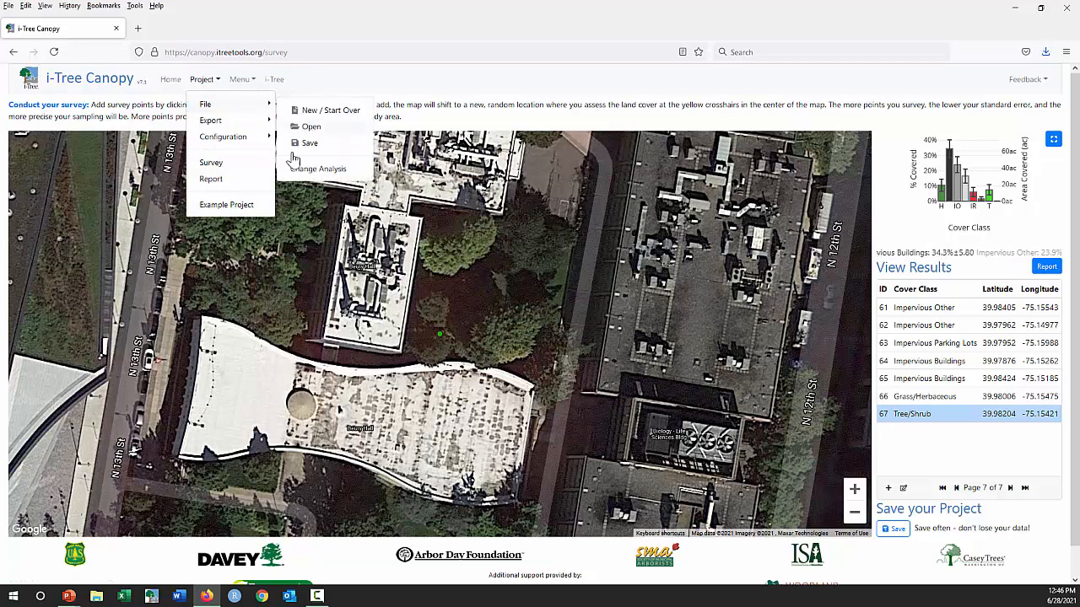
{"action": "left_click", "coordinate": [288, 267]}
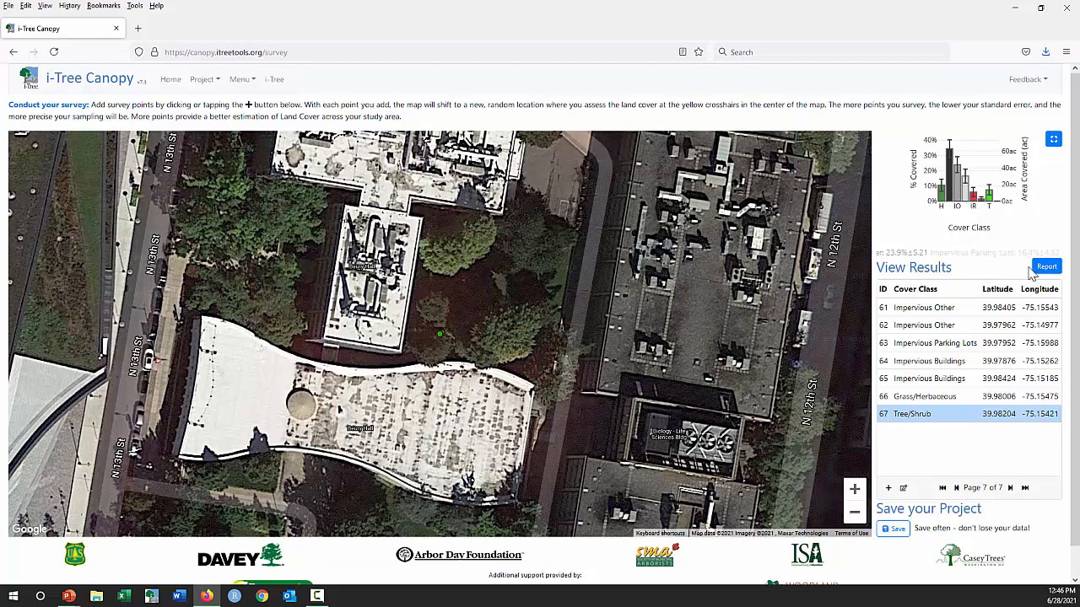
- Open the cover assessment and tree benefits report and show its survey points over Satellite imagery, then over the Map background
{"action": "left_click", "coordinate": [202, 83]}
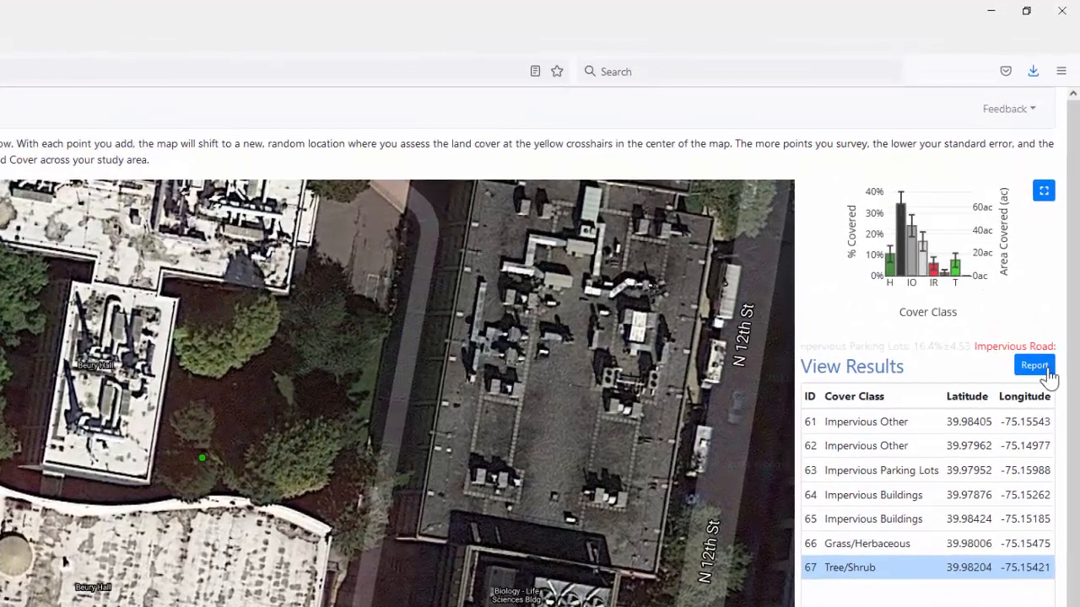
{"action": "left_click", "coordinate": [1047, 373]}
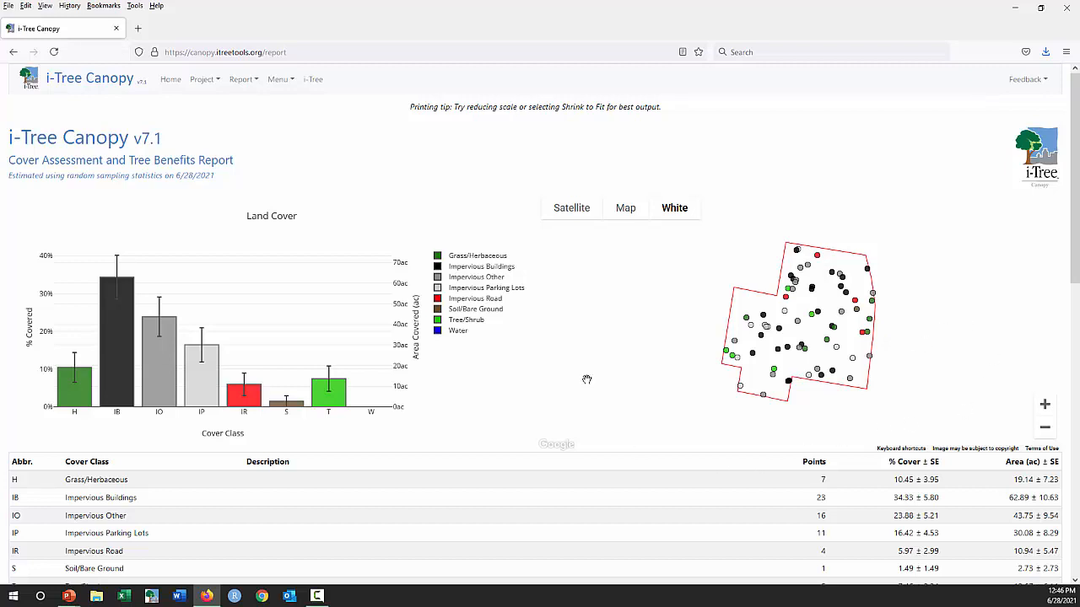
{"action": "left_click", "coordinate": [570, 216]}
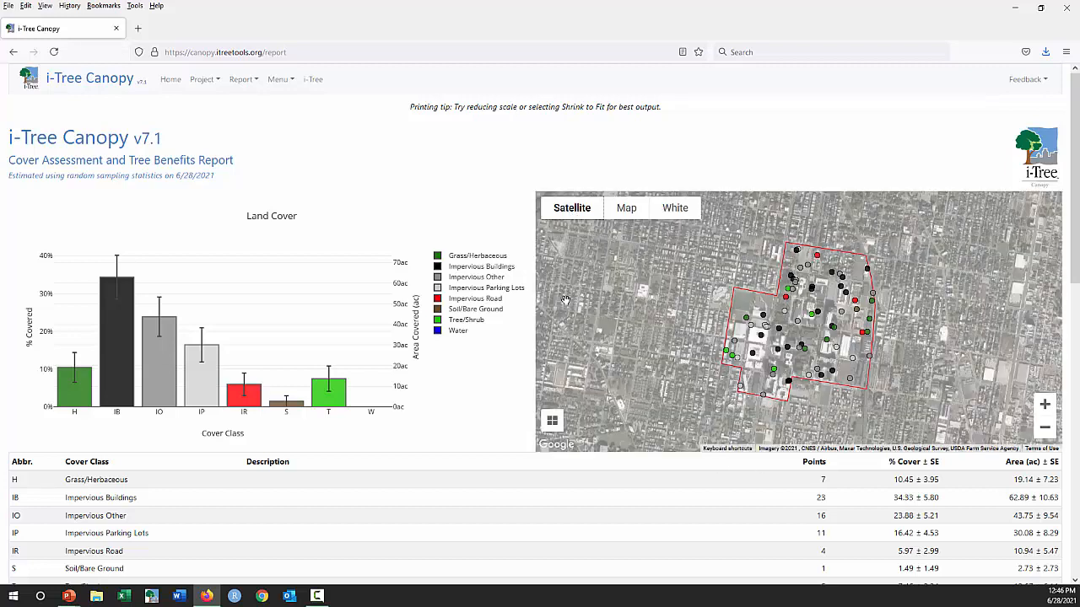
{"action": "left_click", "coordinate": [621, 214]}
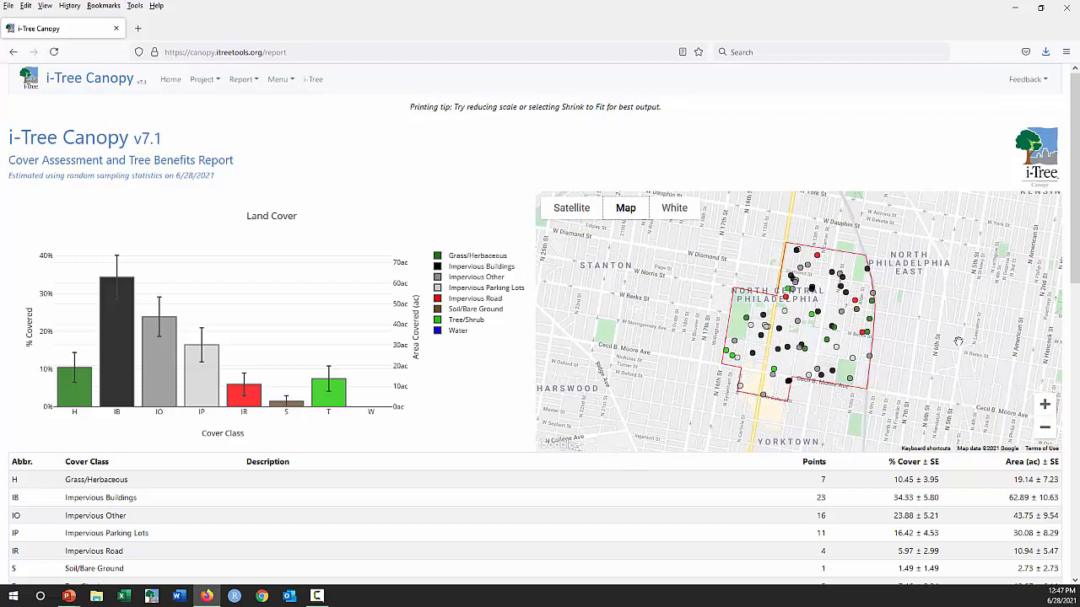
- Examine the report's land cover table and its carbon, air pollution and hydrological tree benefit estimates
{"action": "scroll", "coordinate": [1078, 242], "scroll_direction": "down", "scroll_amount": 5}
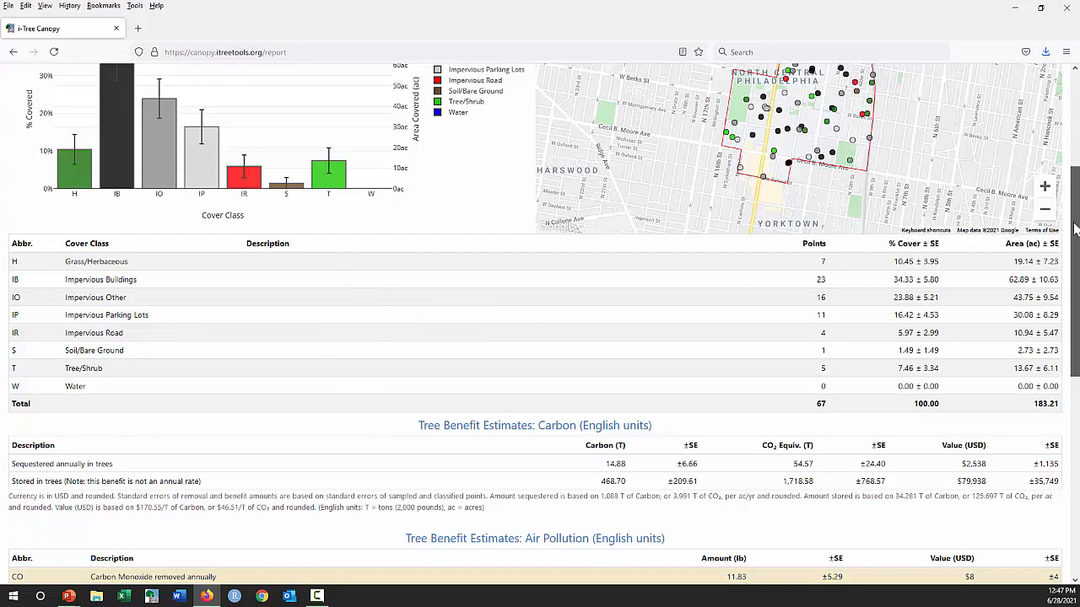
{"action": "scroll", "coordinate": [1073, 236], "scroll_direction": "down", "scroll_amount": 5}
{"action": "left_click_drag", "start_coordinate": [1075, 319], "coordinate": [1074, 325]}
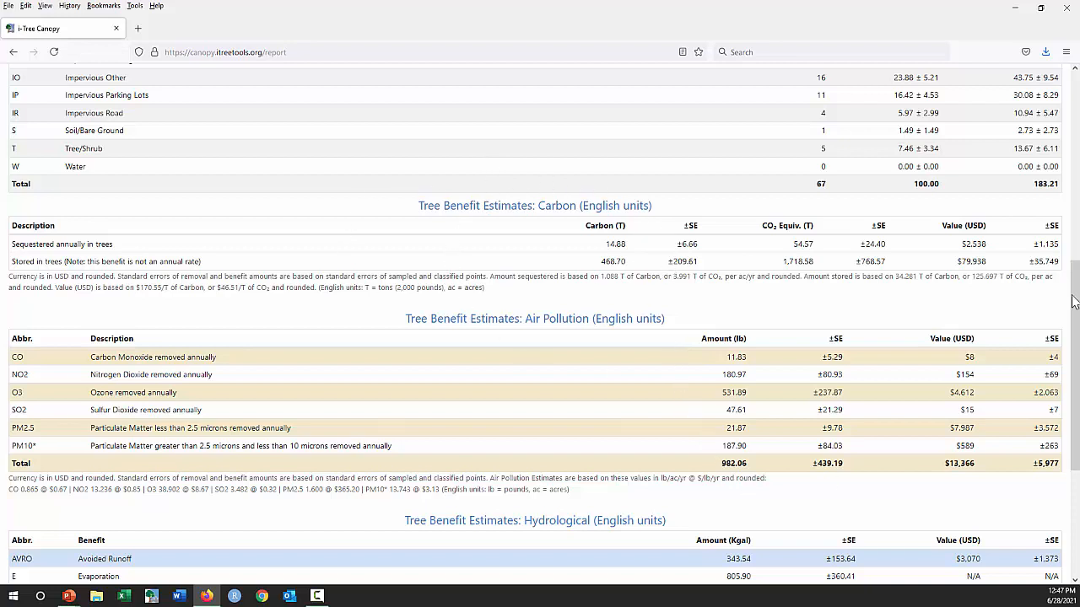
{"action": "scroll", "coordinate": [1071, 310], "scroll_direction": "down", "scroll_amount": 1}
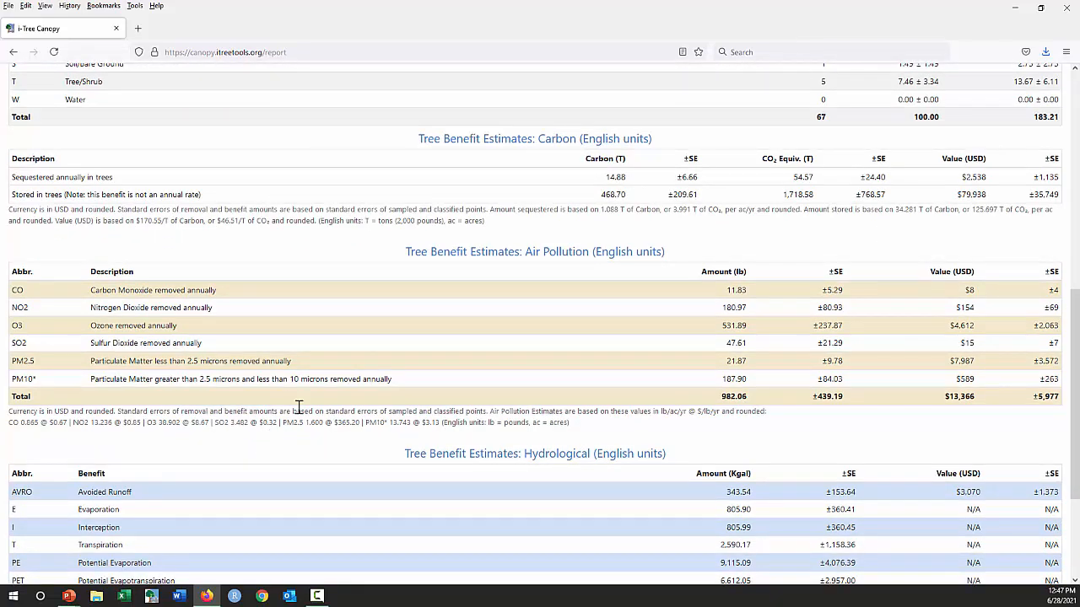
- Preview the cover assessment and tree benefits report for printing with Save to PDF as destination, then cancel the printout
{"action": "scroll", "coordinate": [1074, 388], "scroll_direction": "down", "scroll_amount": 4}
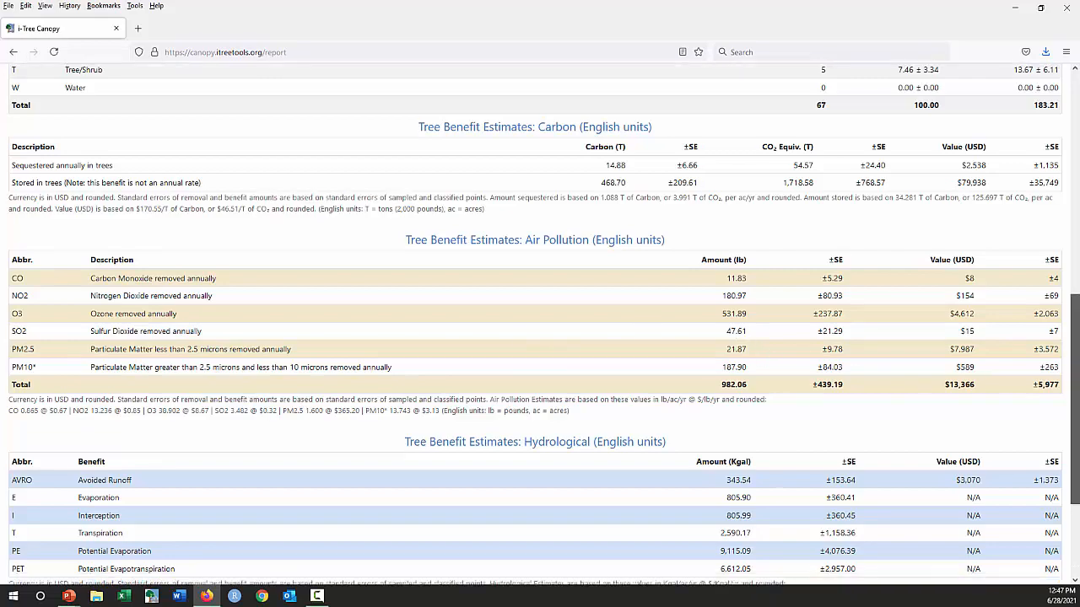
{"action": "left_click_drag", "start_coordinate": [1075, 439], "coordinate": [1075, 146]}
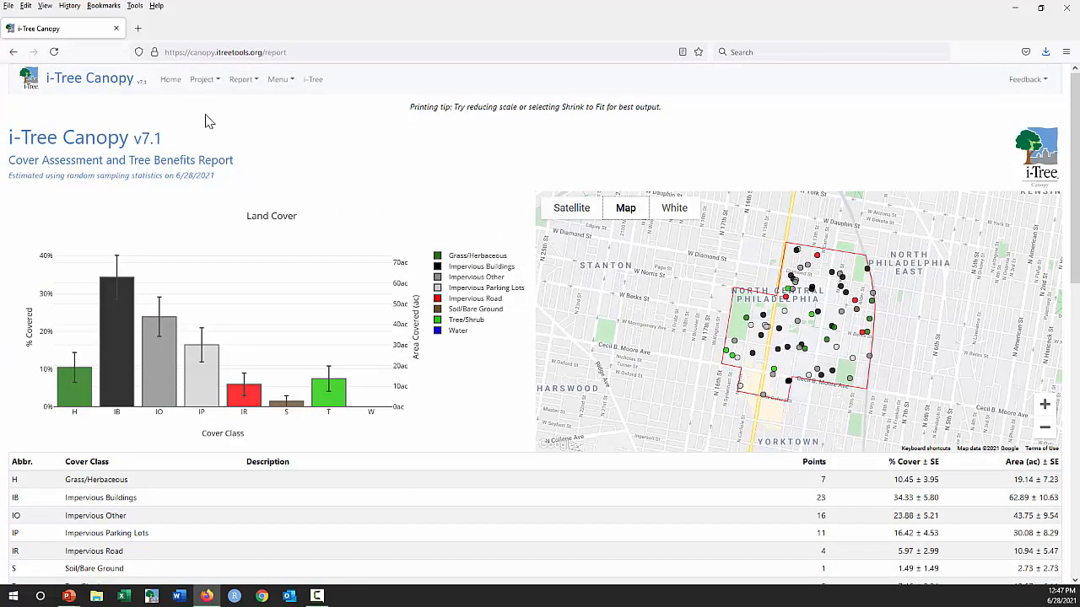
{"action": "left_click", "coordinate": [249, 85]}
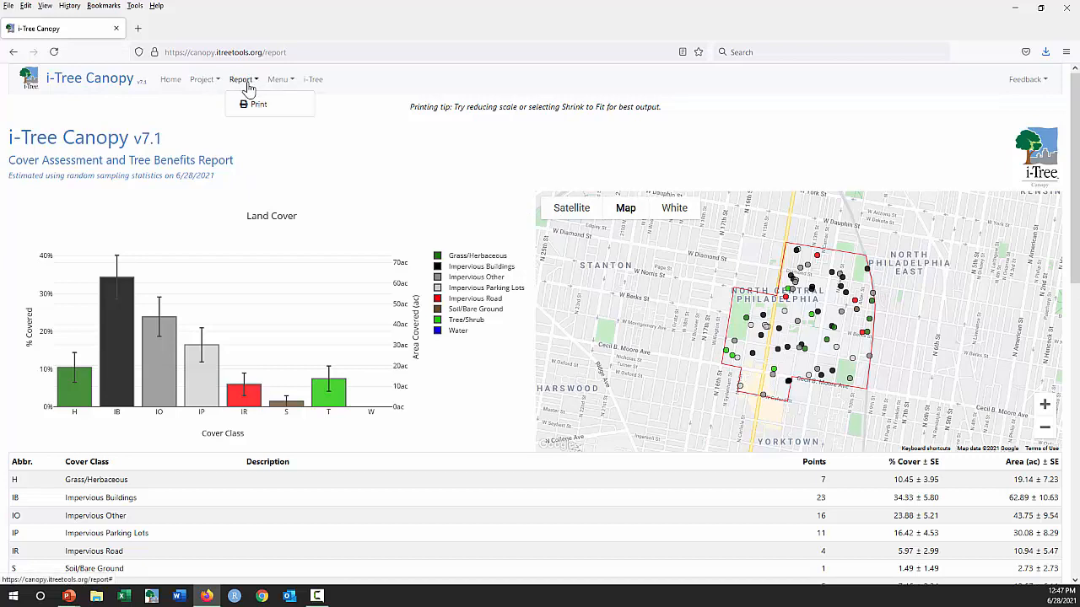
{"action": "left_click", "coordinate": [252, 106]}
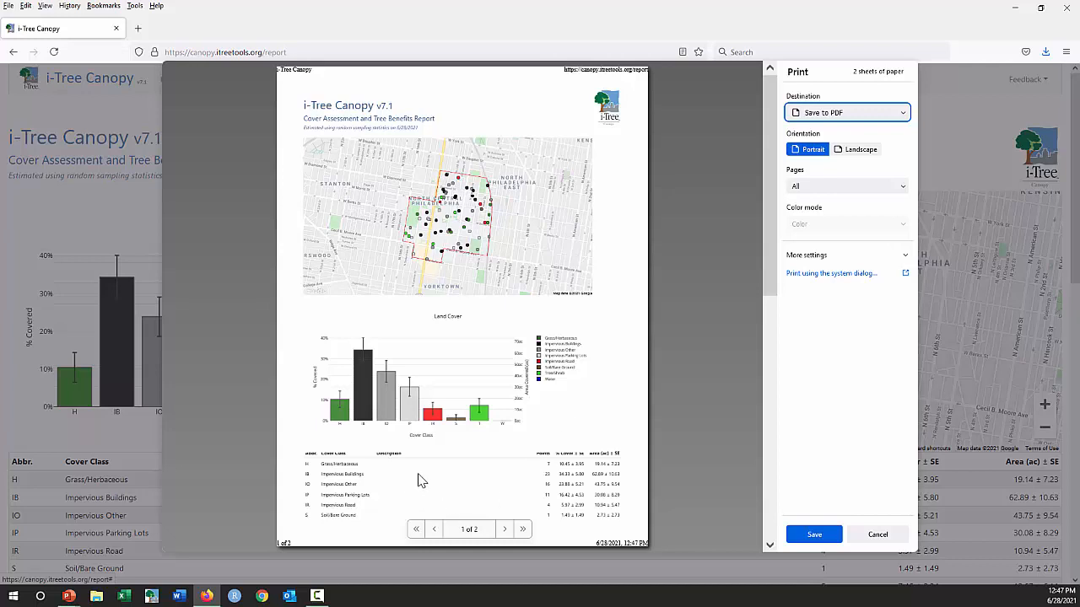
{"action": "left_click", "coordinate": [877, 535]}
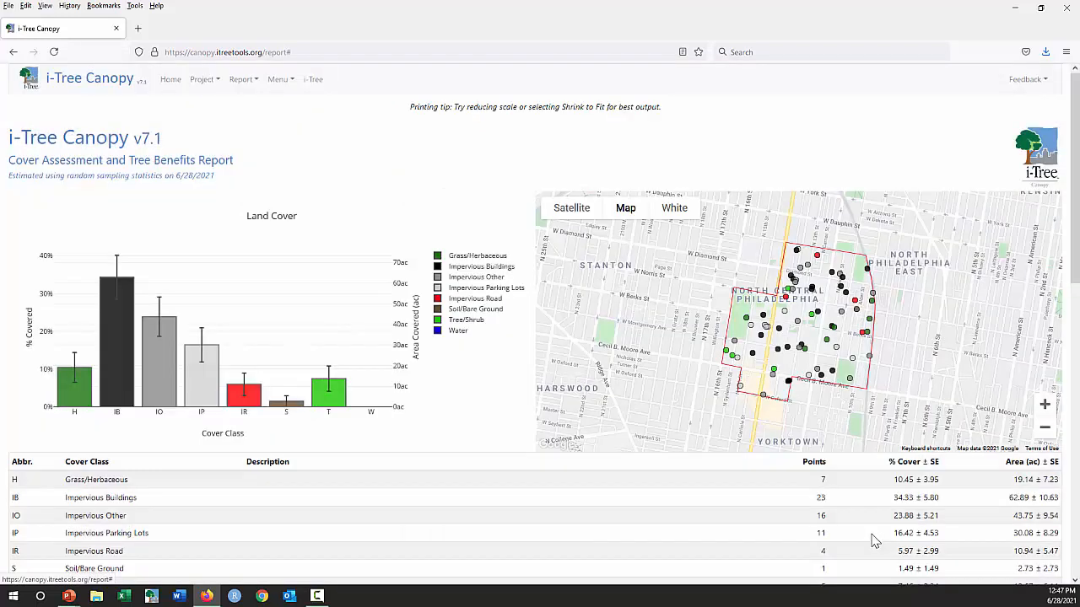
- Return from the report to the project's survey page for adding survey points
{"action": "left_click", "coordinate": [205, 81]}
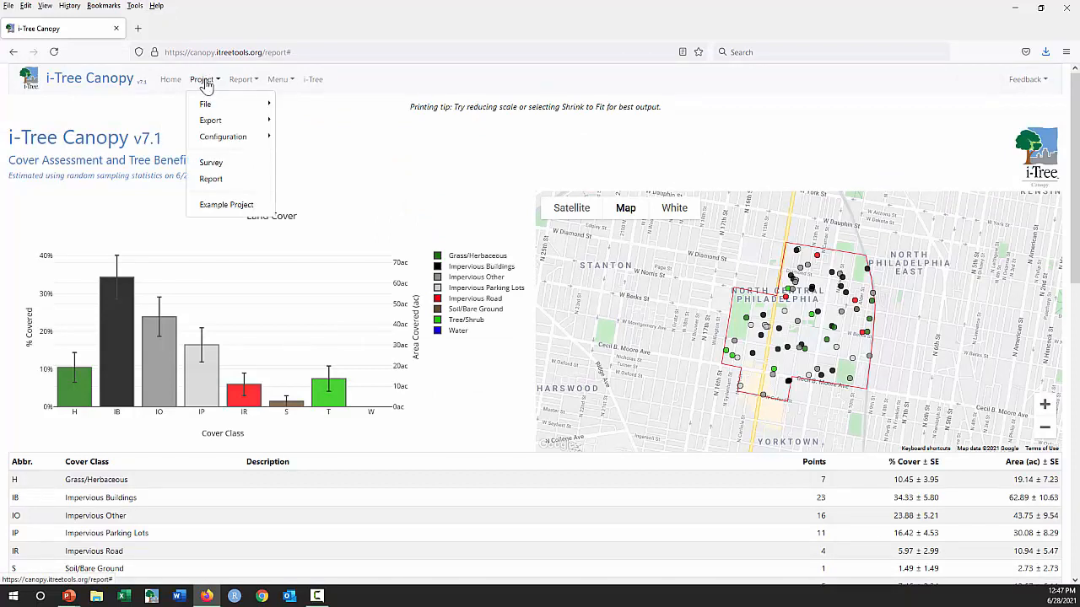
{"action": "left_click", "coordinate": [211, 164]}
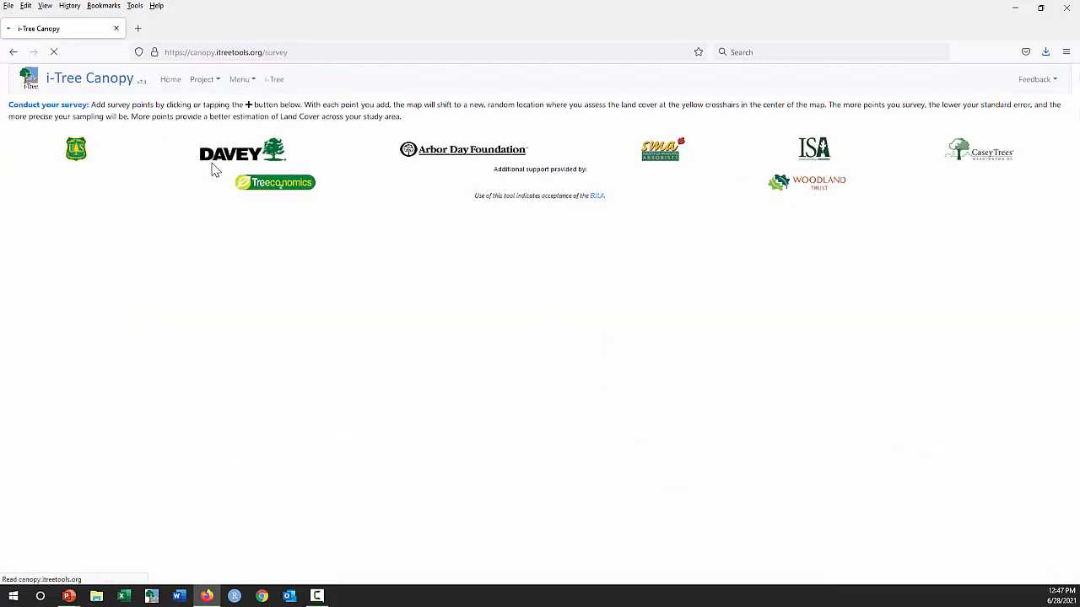